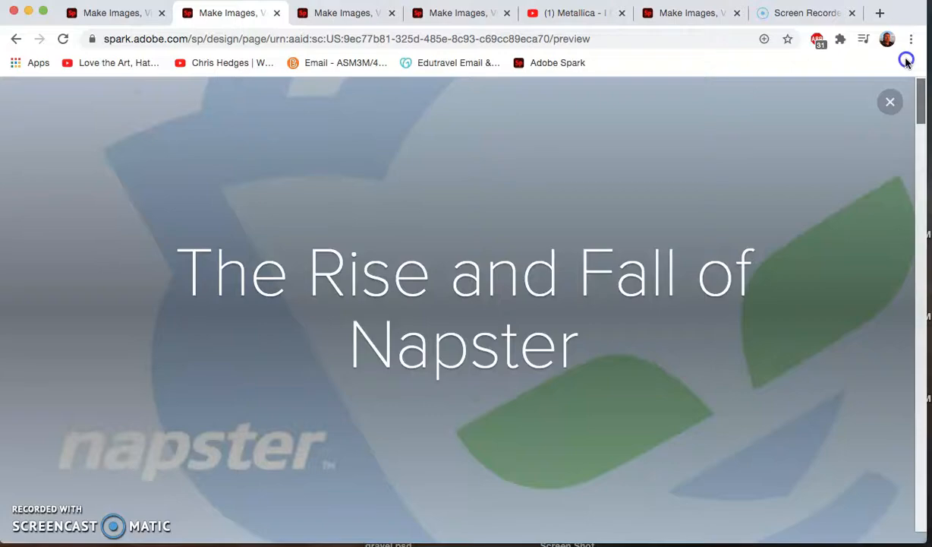
- Review the preview of The Rise and Fall of Napster page from its title down to the music media photo grid
scroll(759, 220, up, 6)
click(838, 207)
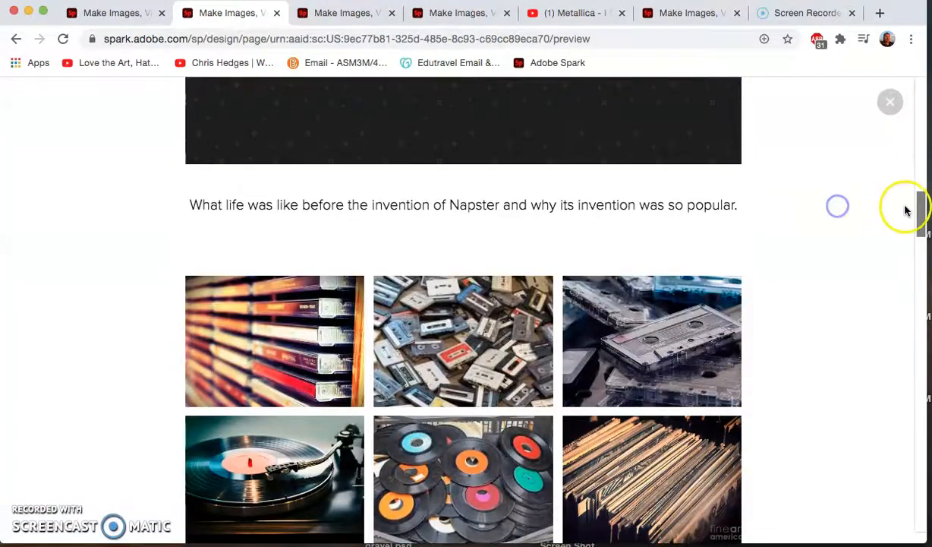
mouse_move(921, 211)
mouse_down()
mouse_move(916, 97)
mouse_move(921, 250)
mouse_move(922, 204)
mouse_move(919, 224)
mouse_up()
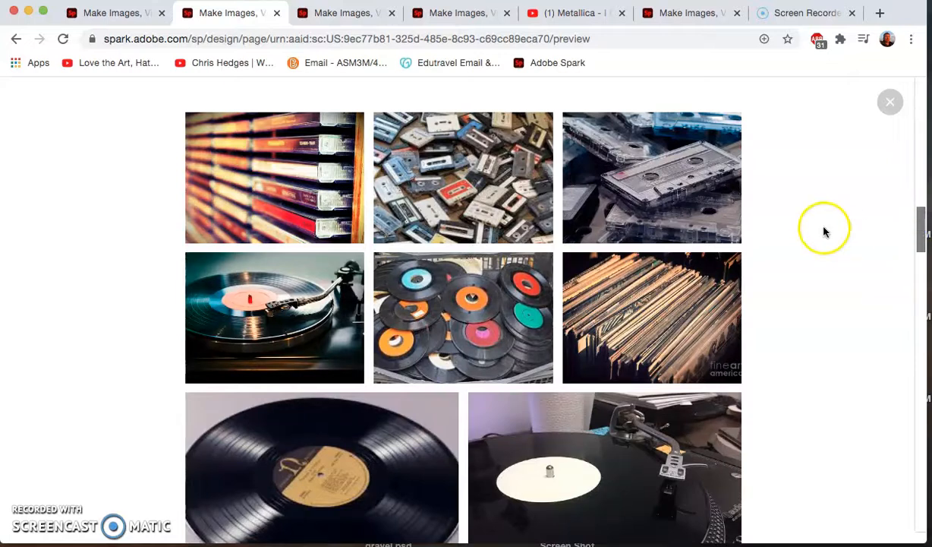
- Create a new webpage project from the Spark home page and give it the title "Napster"
click(114, 14)
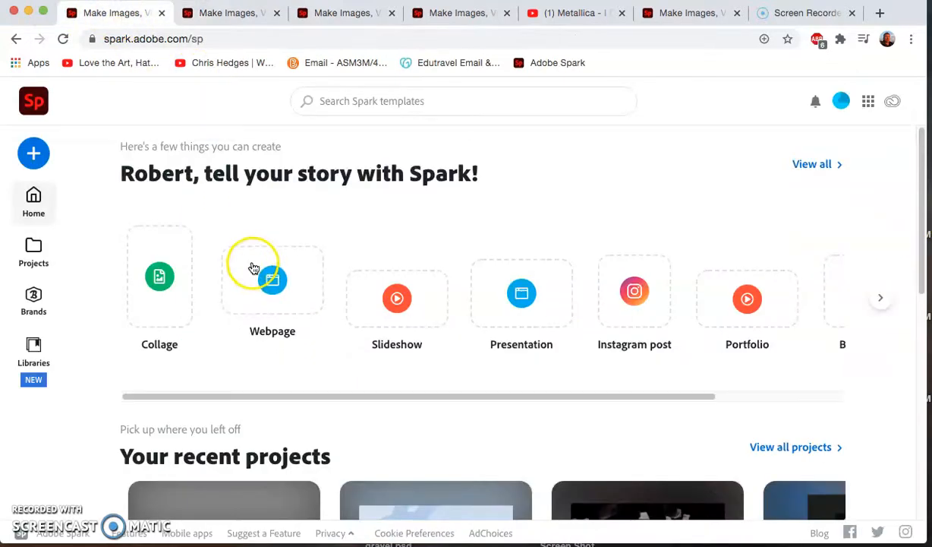
click(268, 311)
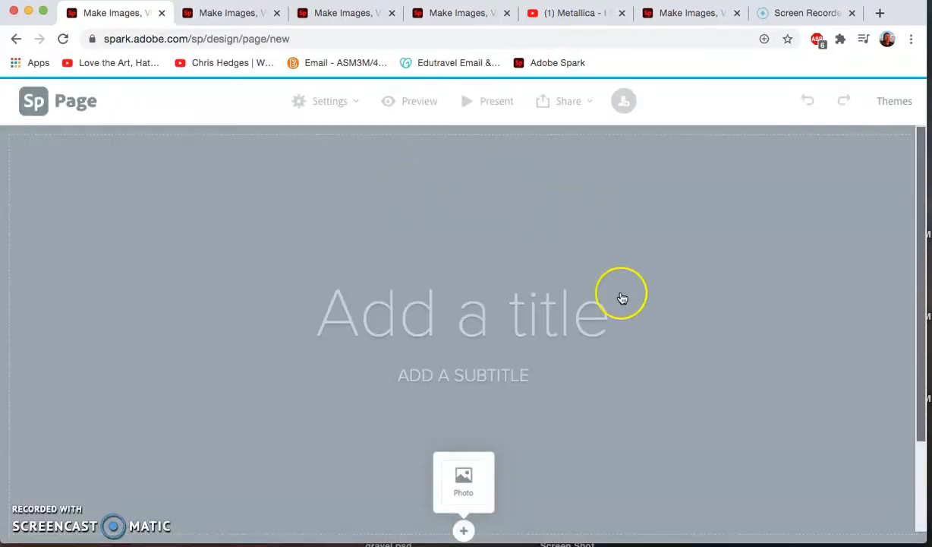
click(462, 316)
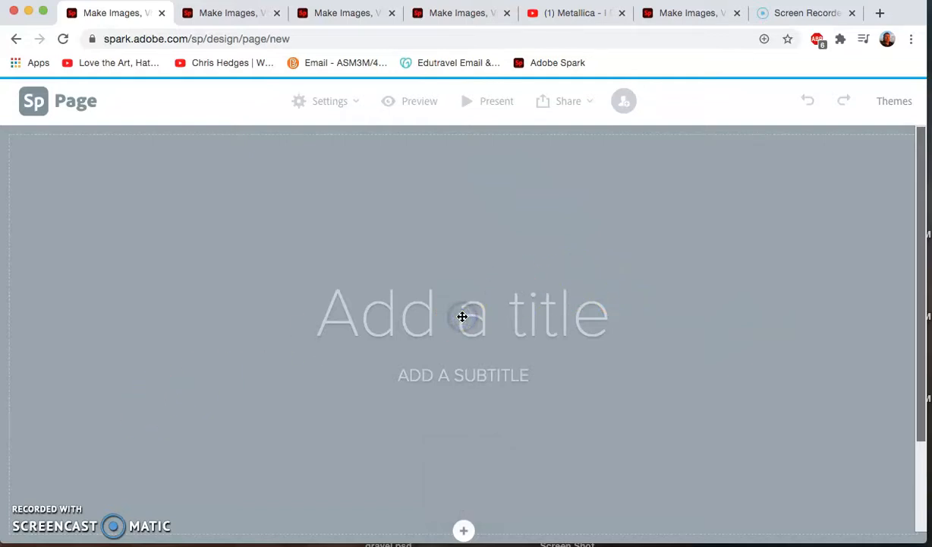
text(Napster)
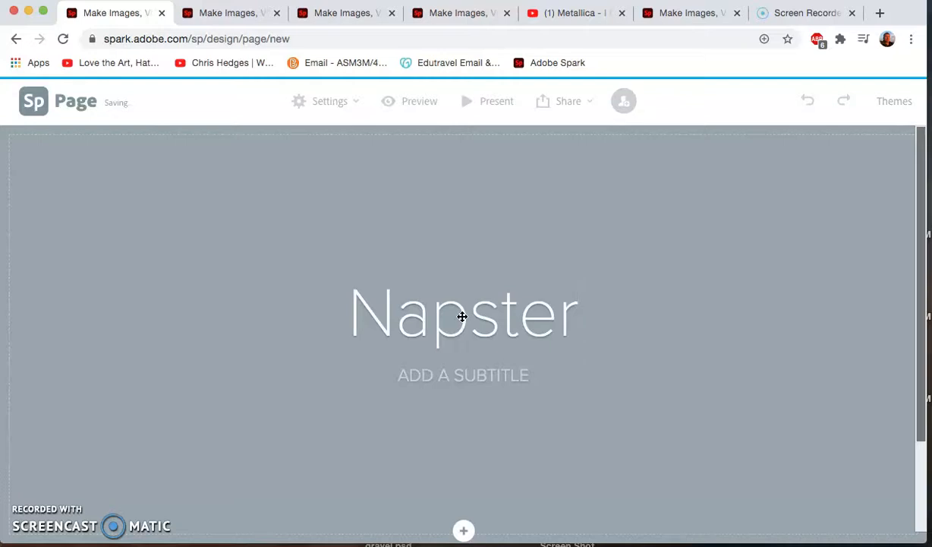
- Search the free photos for "cd" and set the photo of stacked CD cases as the title section's background
mouse_move(465, 525)
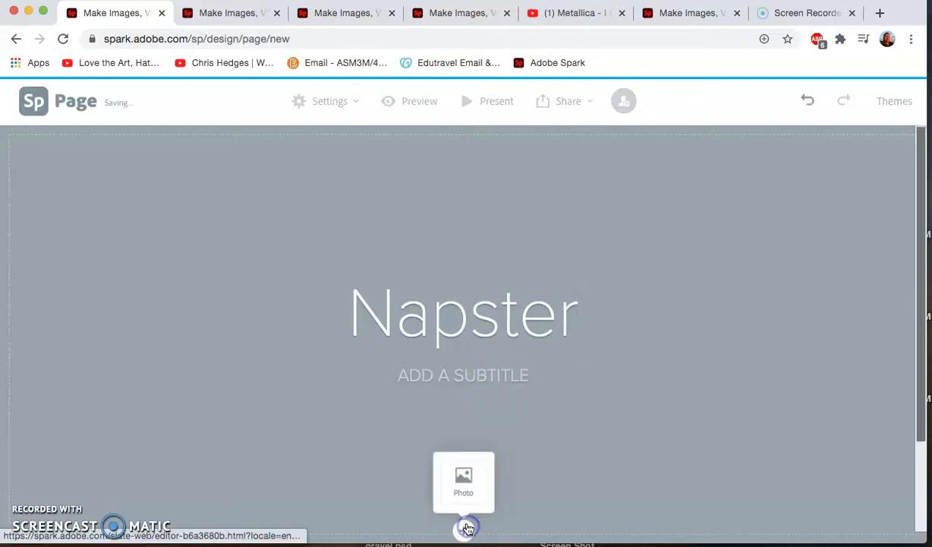
click(470, 487)
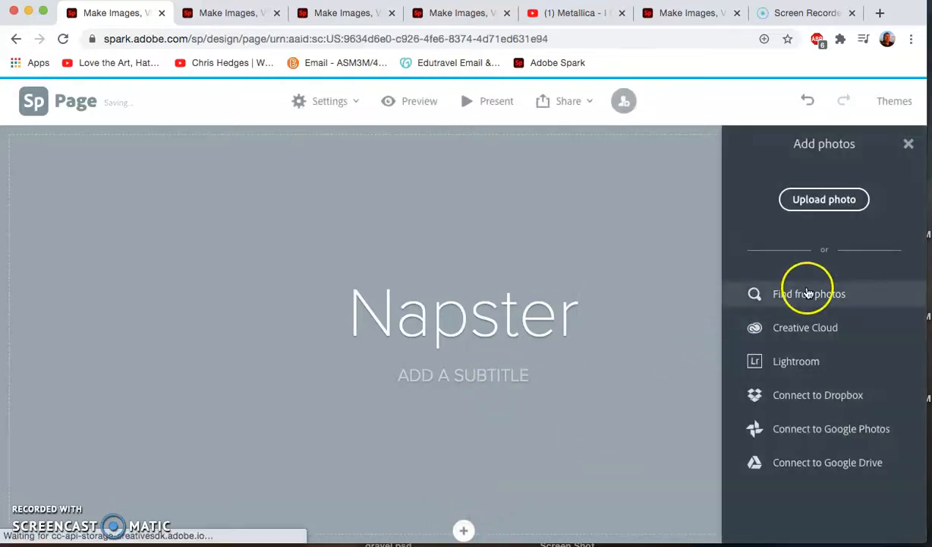
click(807, 293)
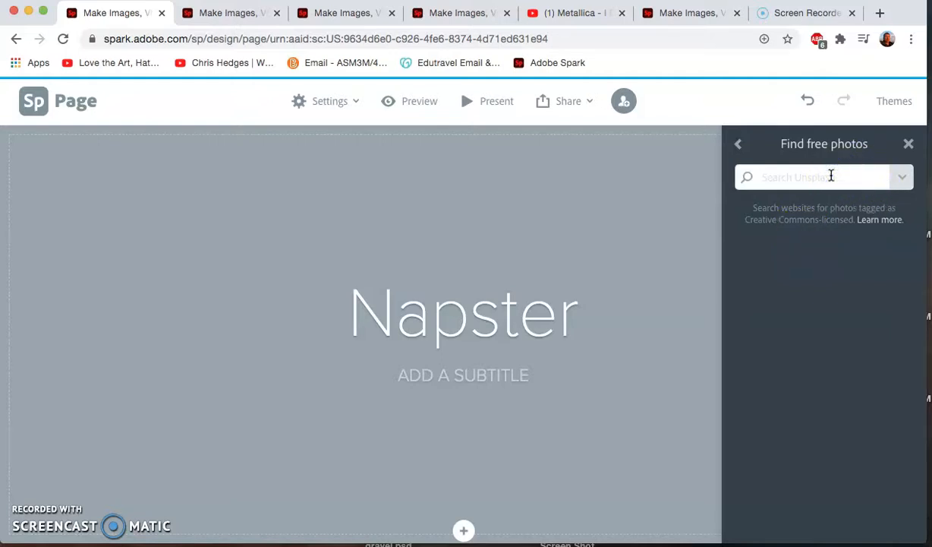
text(cd)
key(Return)
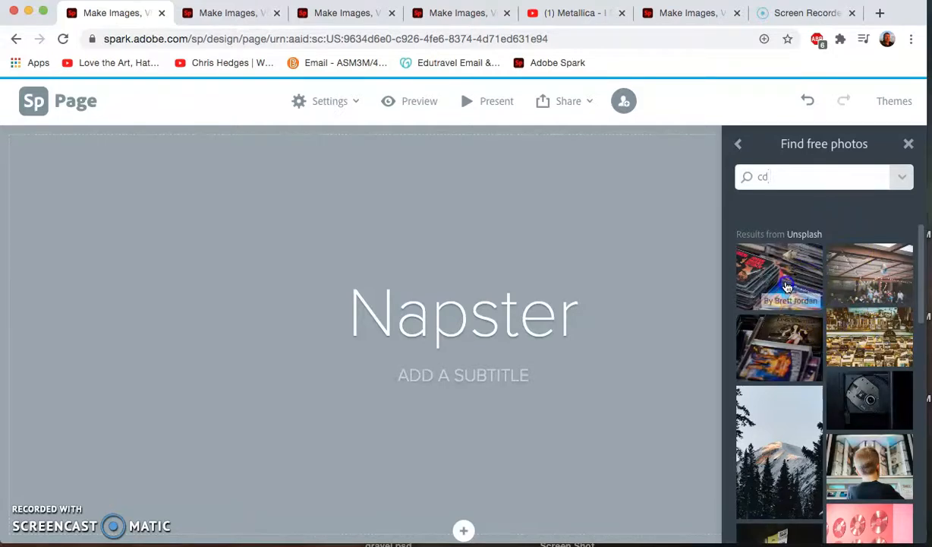
click(787, 287)
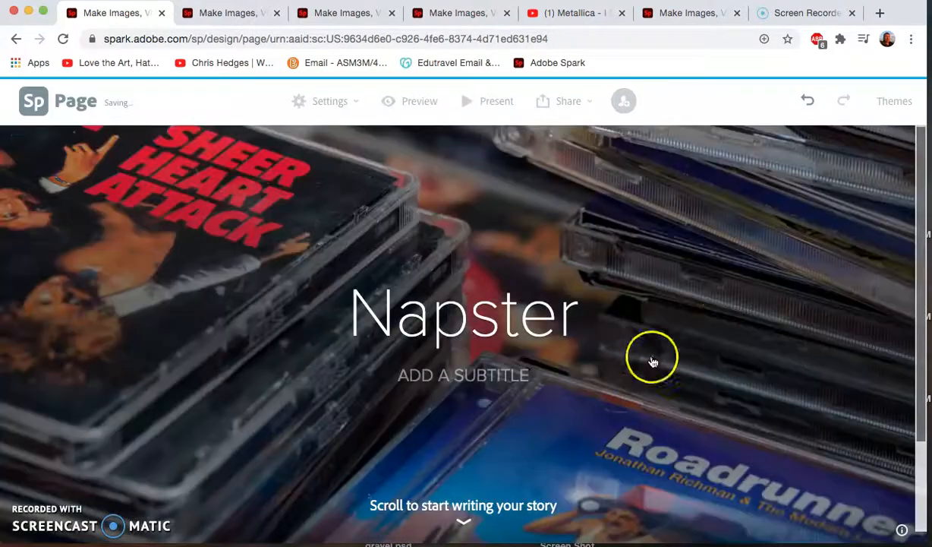
- Look at the content types that can be inserted below the Napster title section
drag(919, 202, 922, 303)
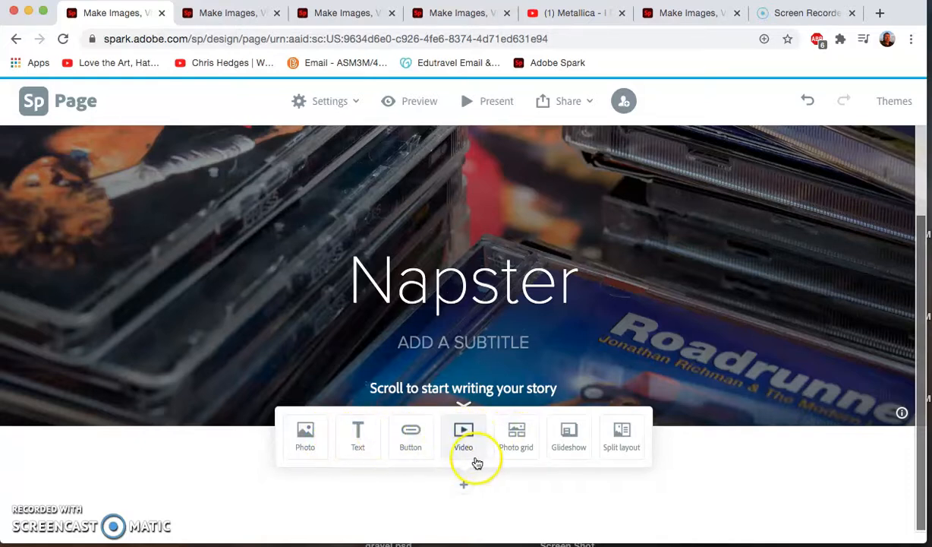
click(717, 448)
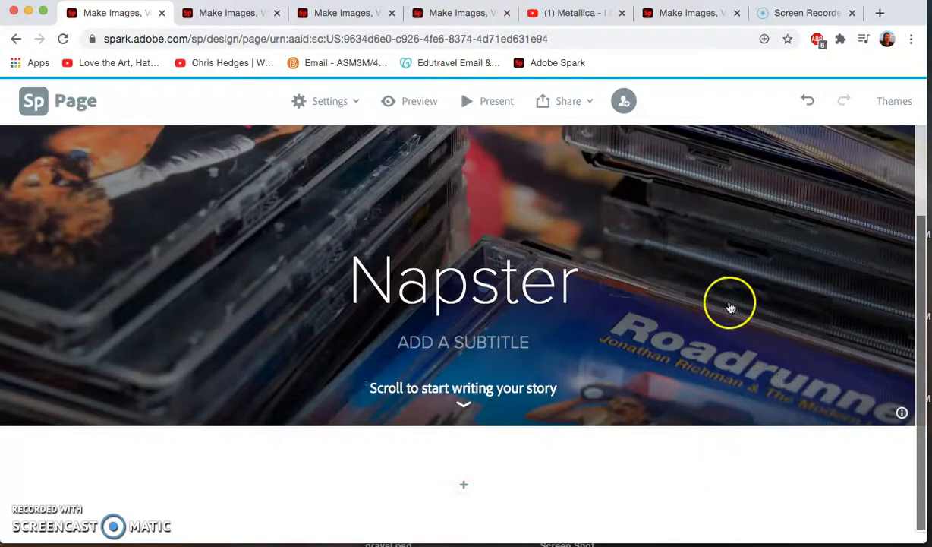
- Review the introduction text and the Part One graphic in the preview of the finished Napster page
click(225, 15)
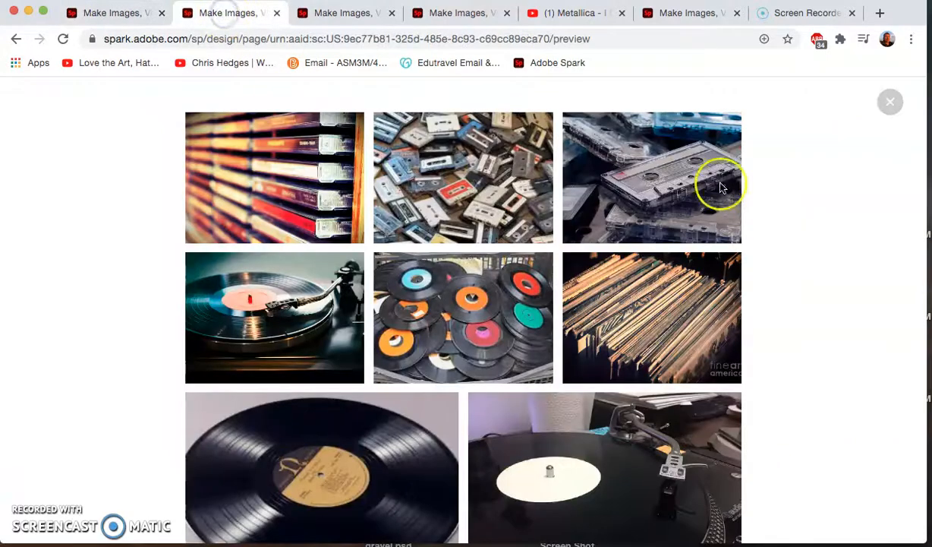
drag(917, 243, 915, 150)
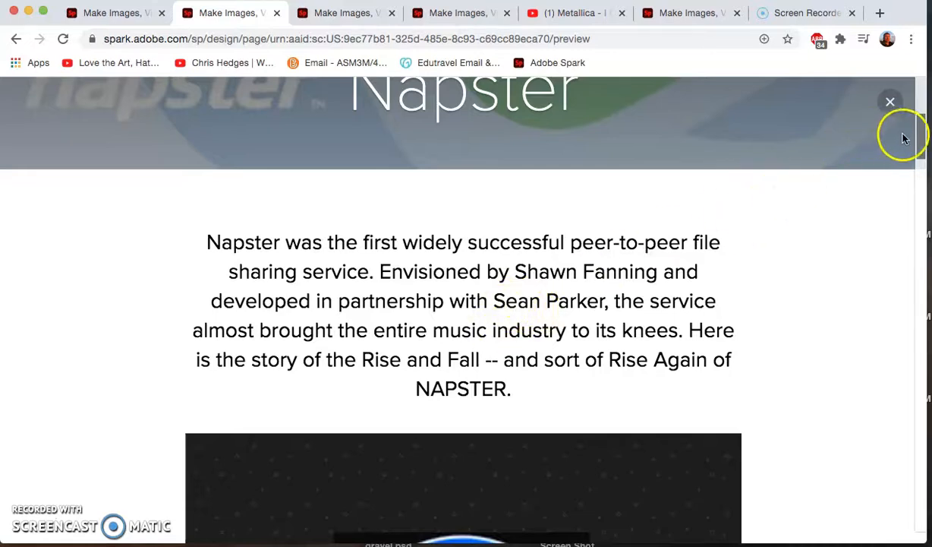
drag(921, 131, 922, 171)
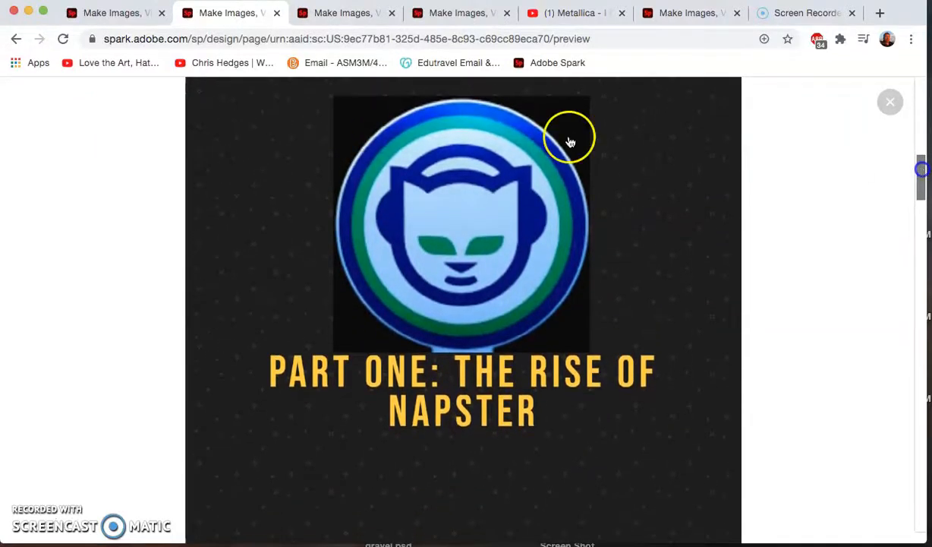
- Open the "The Rise..." post graphic and examine the photo sources for its logo image and the style options for its text
click(325, 13)
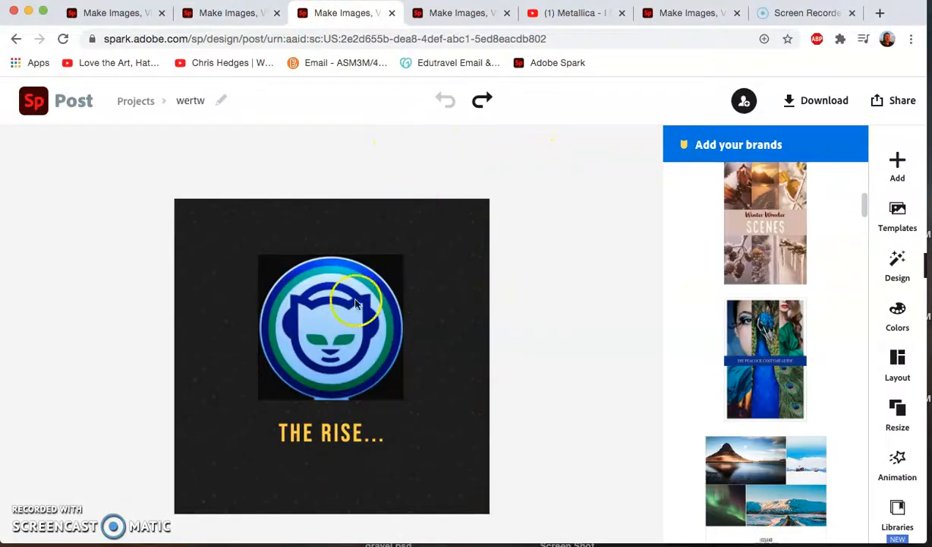
click(330, 344)
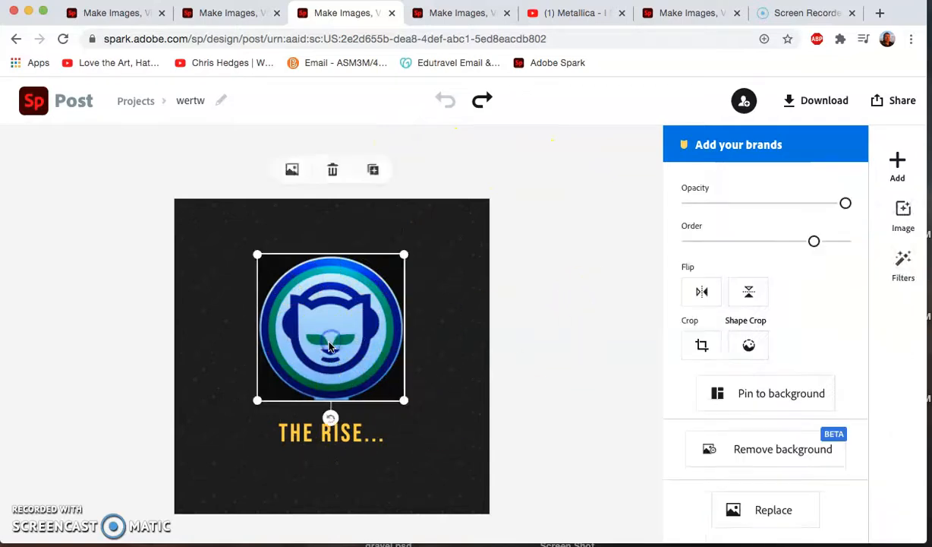
click(291, 170)
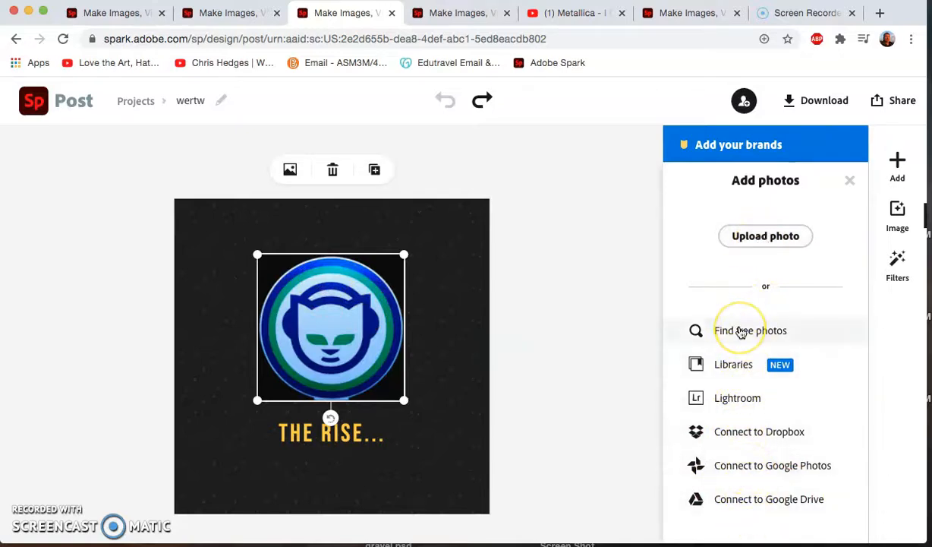
click(539, 309)
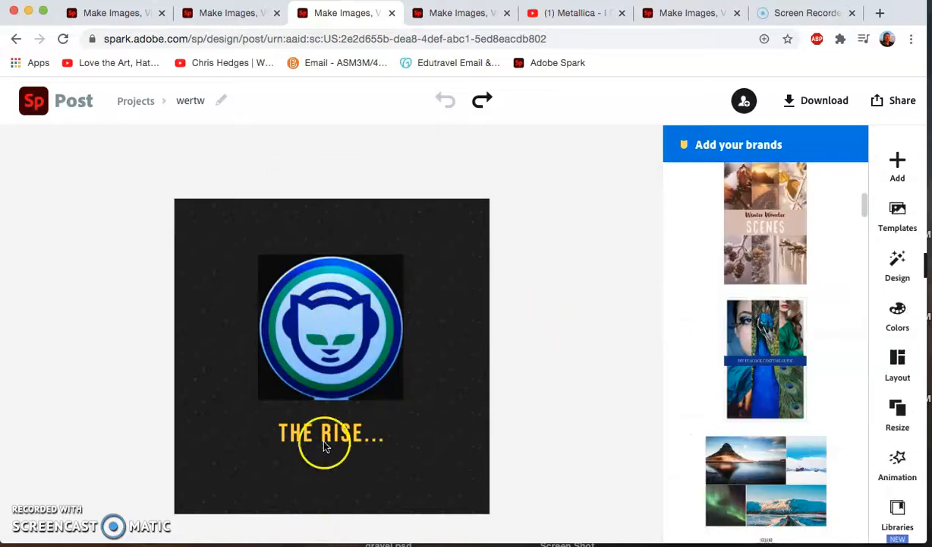
click(324, 447)
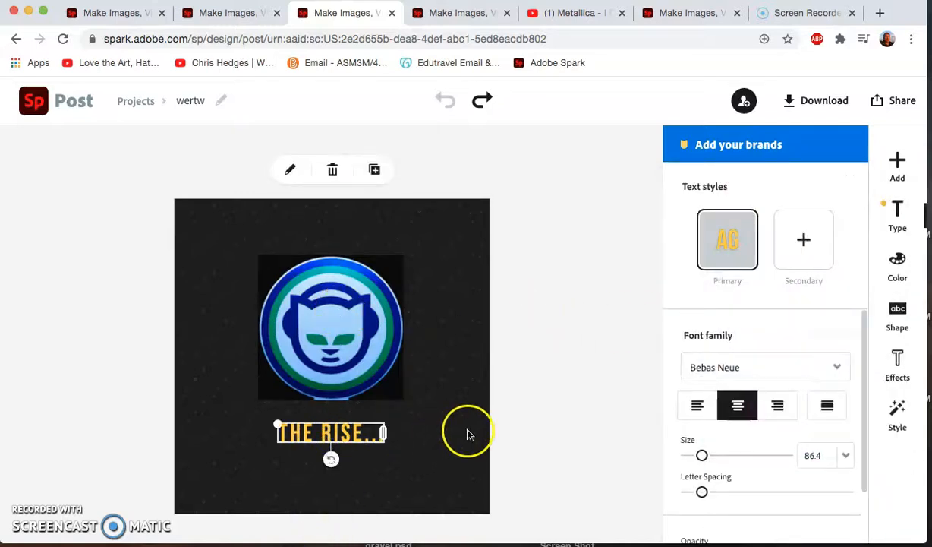
click(523, 401)
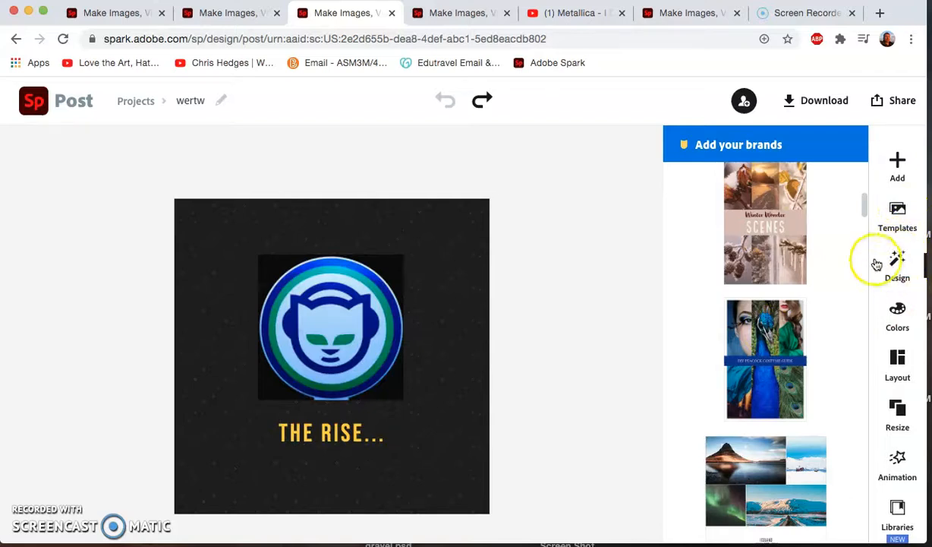
- Try several collage design variations on the post graphic, including the "Fall Fresh" and "Dream" designs
drag(863, 208, 861, 249)
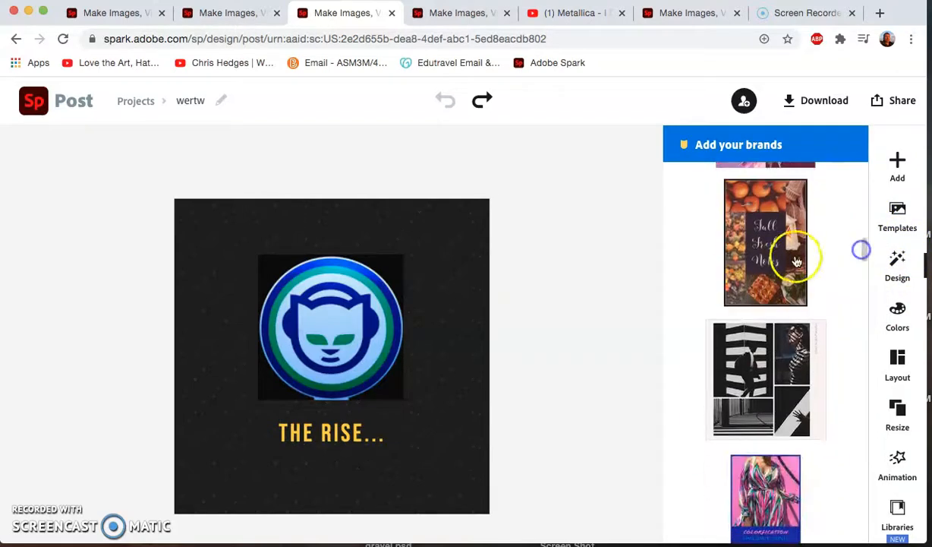
click(770, 262)
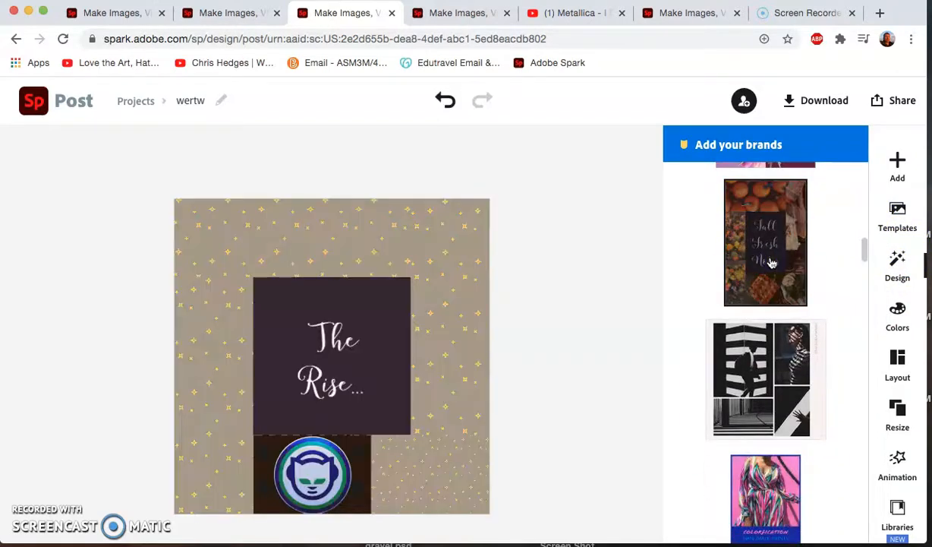
drag(865, 249, 864, 279)
click(758, 464)
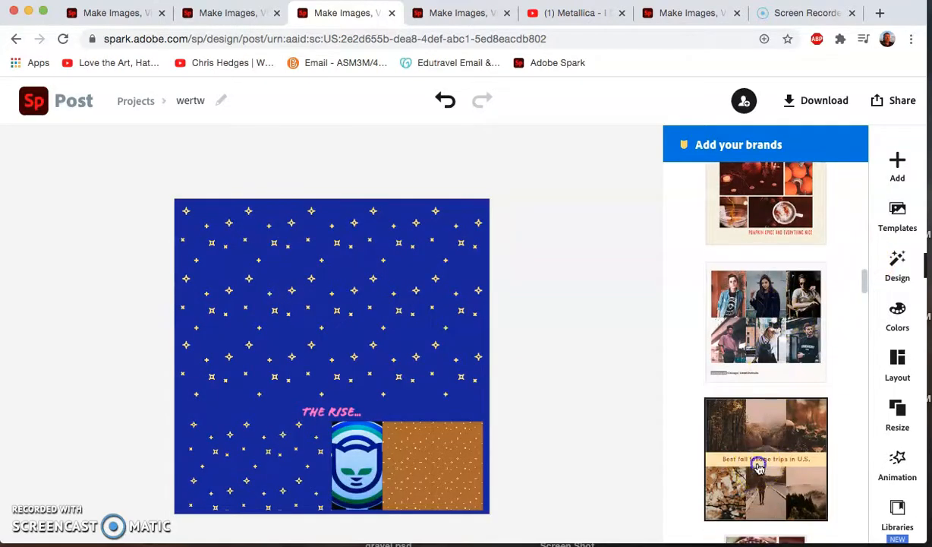
drag(864, 282, 865, 307)
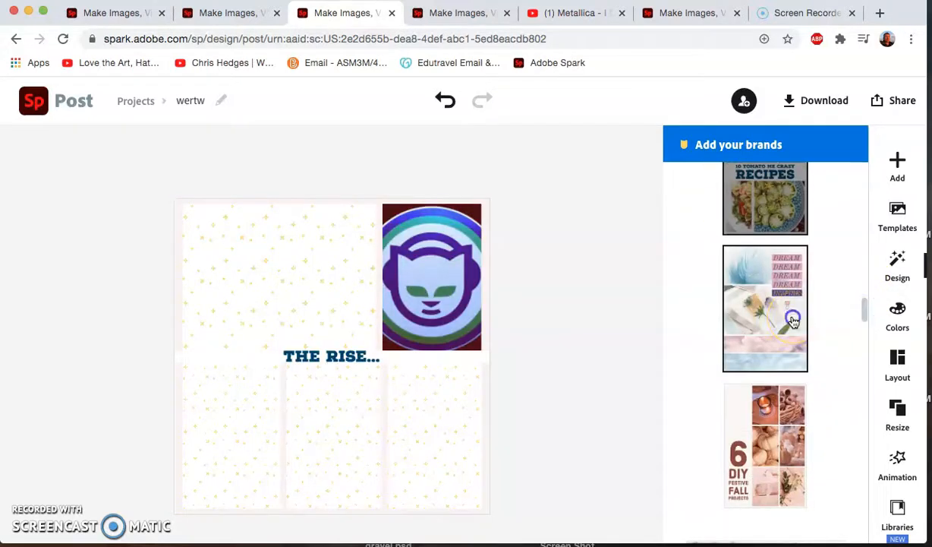
click(788, 320)
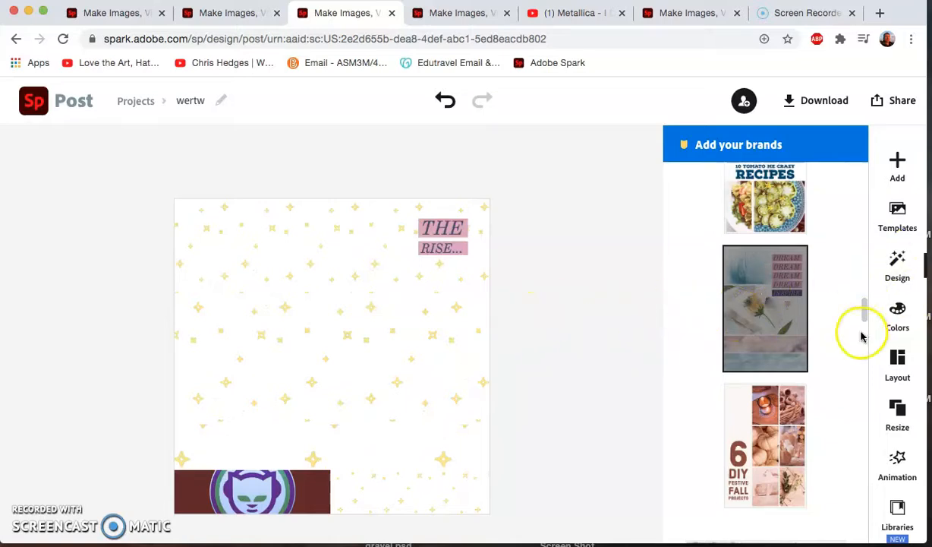
drag(865, 311, 865, 167)
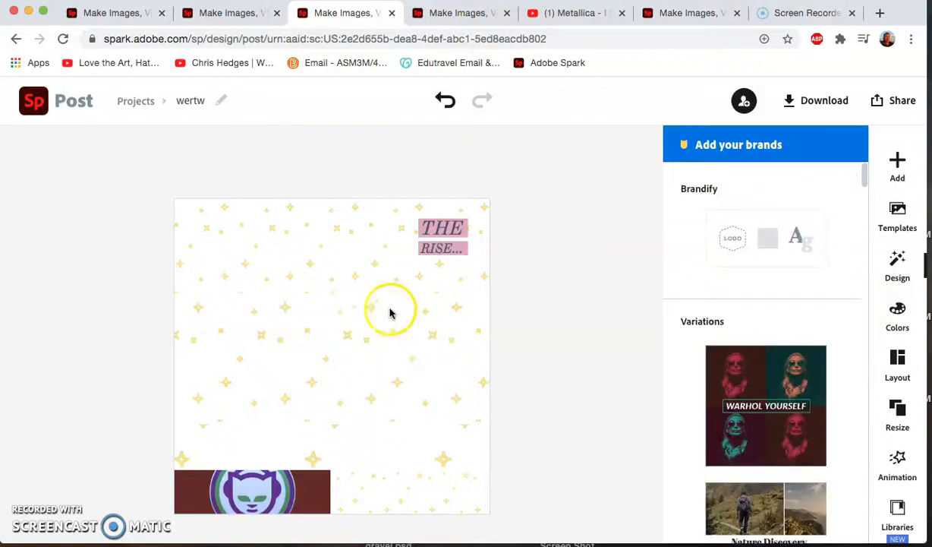
- Return to The Rise and Fall of Napster page and exit its preview to the editor
click(220, 14)
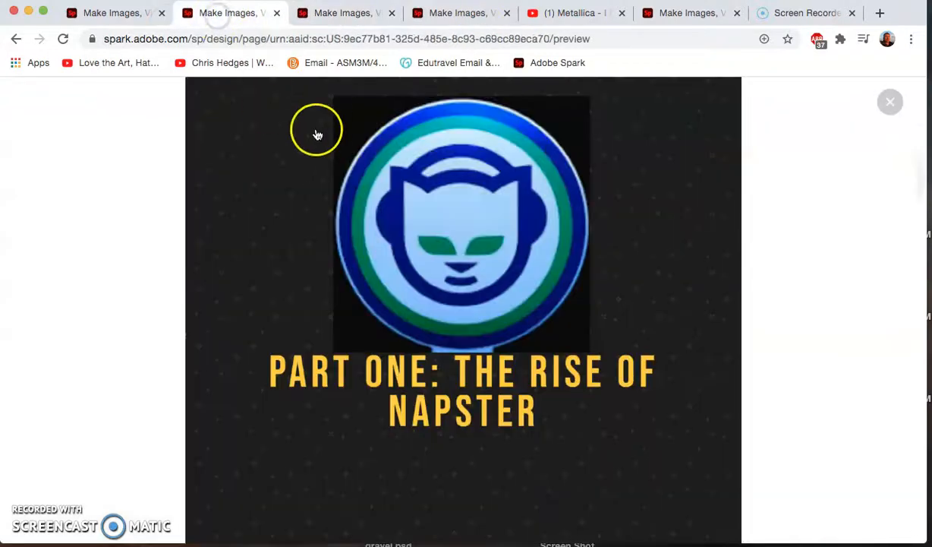
drag(916, 183, 920, 155)
click(888, 101)
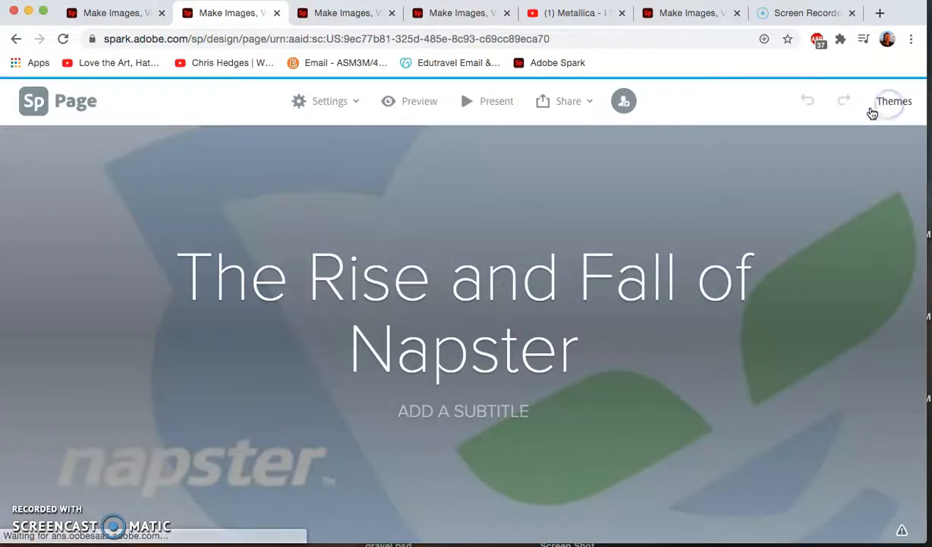
- View the photo source options for inserting a photo between the introduction text and the Part One graphic, and close them
drag(918, 141, 918, 191)
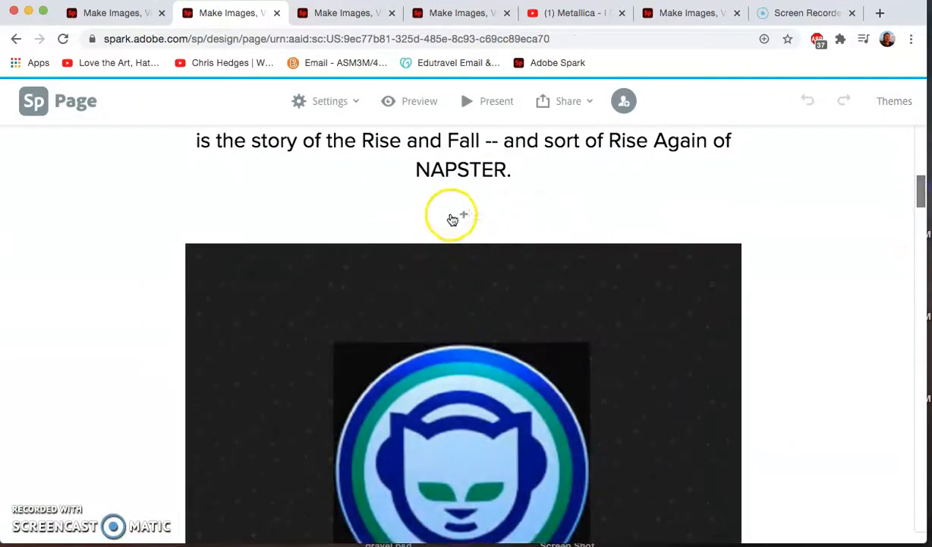
click(463, 215)
click(307, 183)
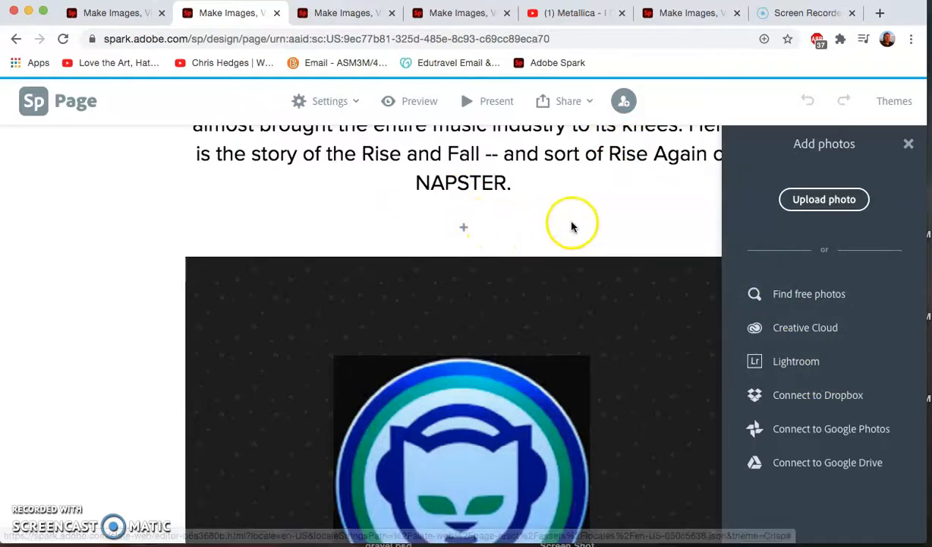
click(911, 146)
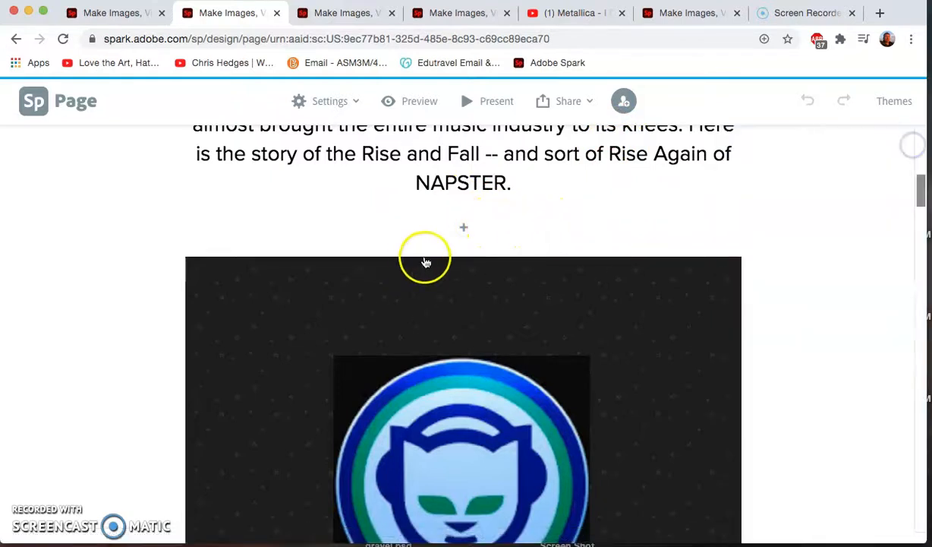
- Go back to the post graphic and apply the "Warhol Yourself" design variation to it
click(345, 13)
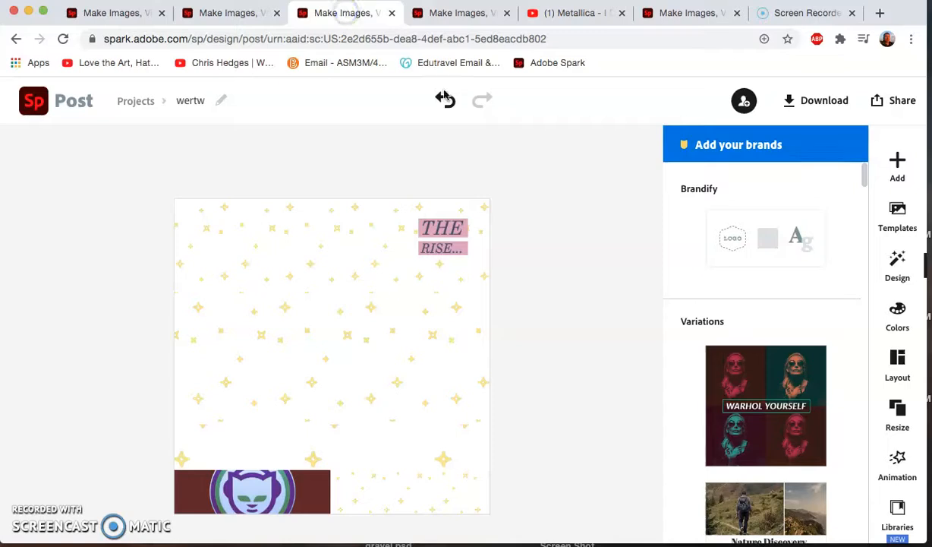
click(761, 404)
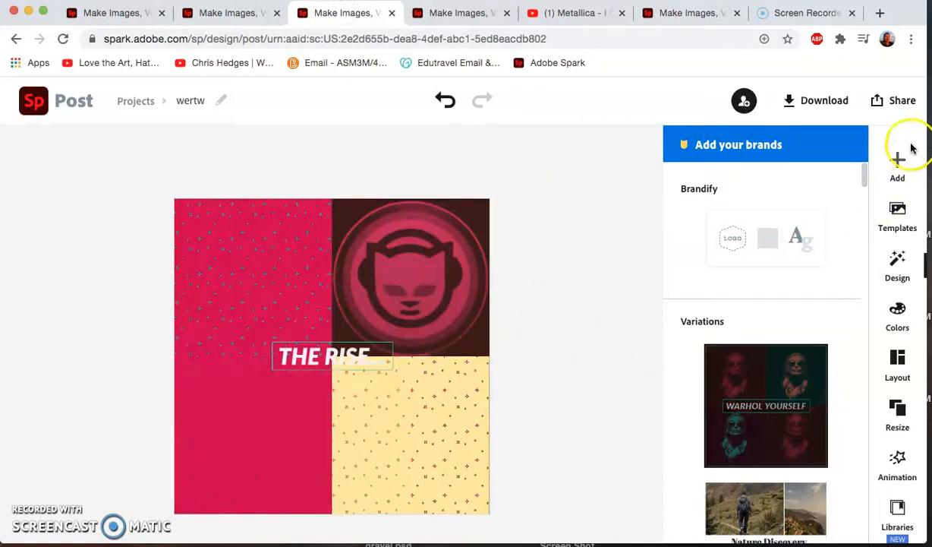
- View the download format options for the post graphic, close them and return to The Rise and Fall of Napster page
click(816, 100)
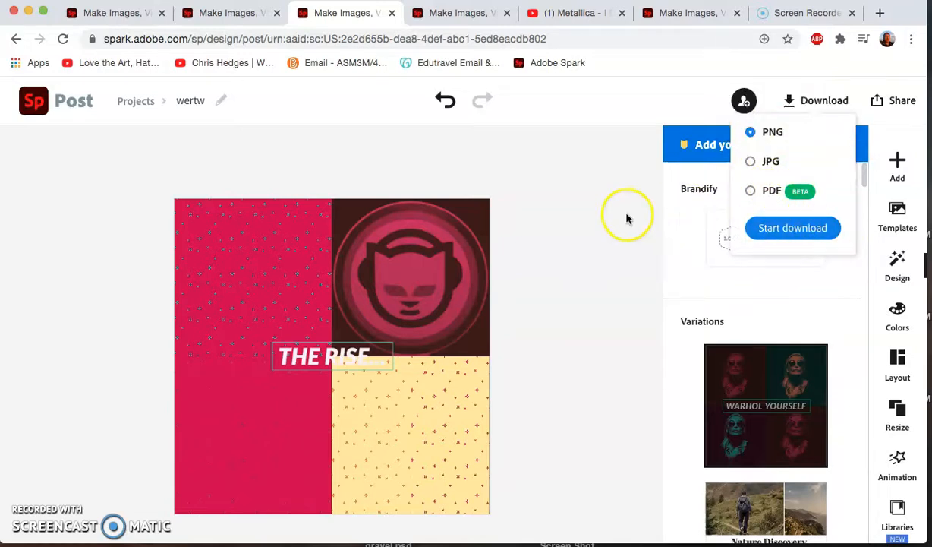
click(600, 213)
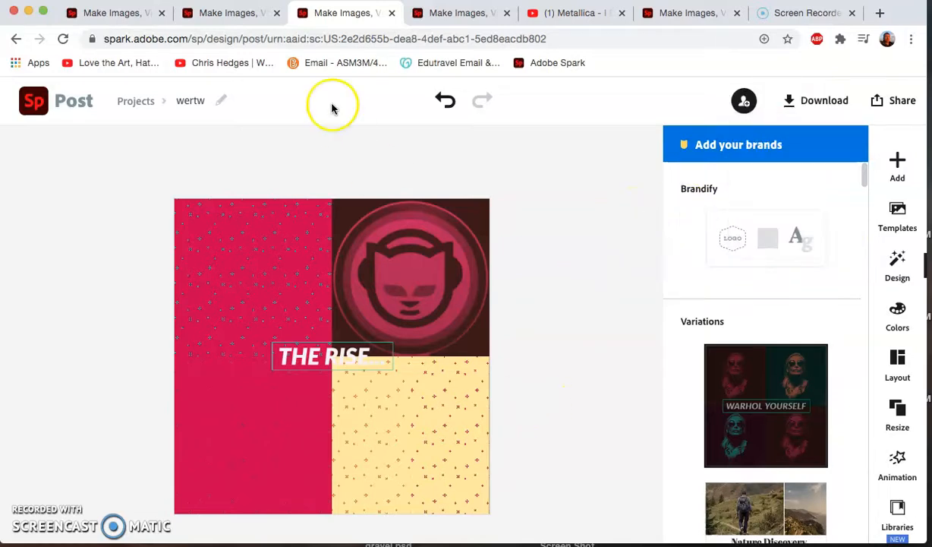
click(241, 15)
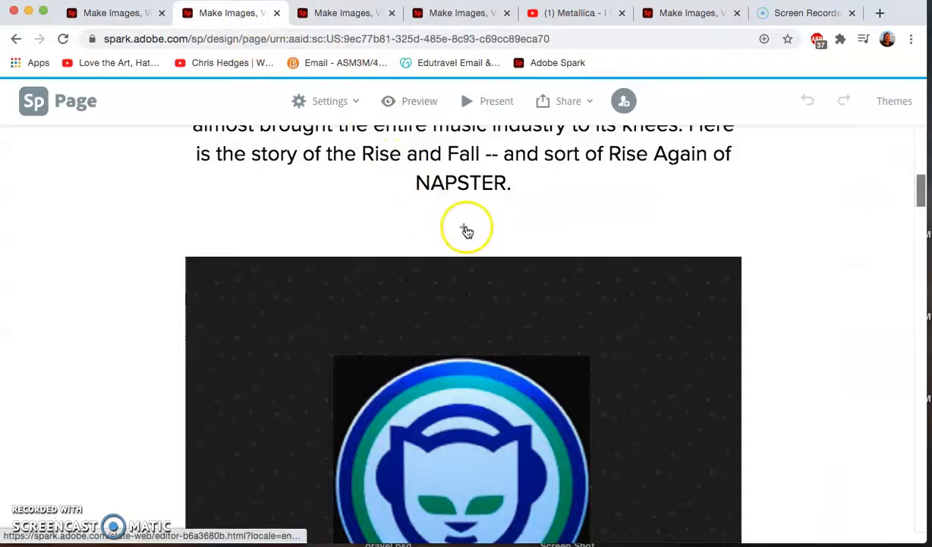
- Show the photo source options for the gap between the introduction text and the Napster logo graphic, and dismiss them
click(465, 227)
click(304, 180)
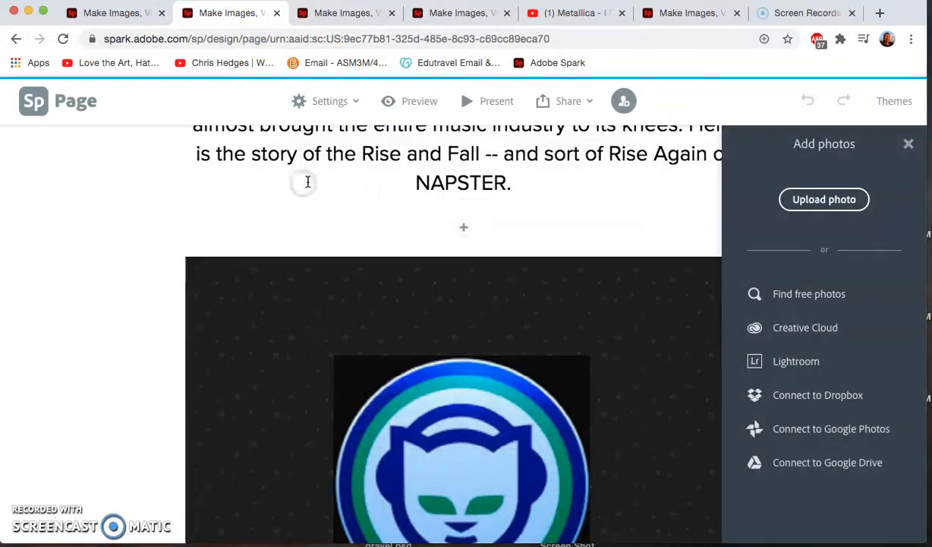
click(620, 207)
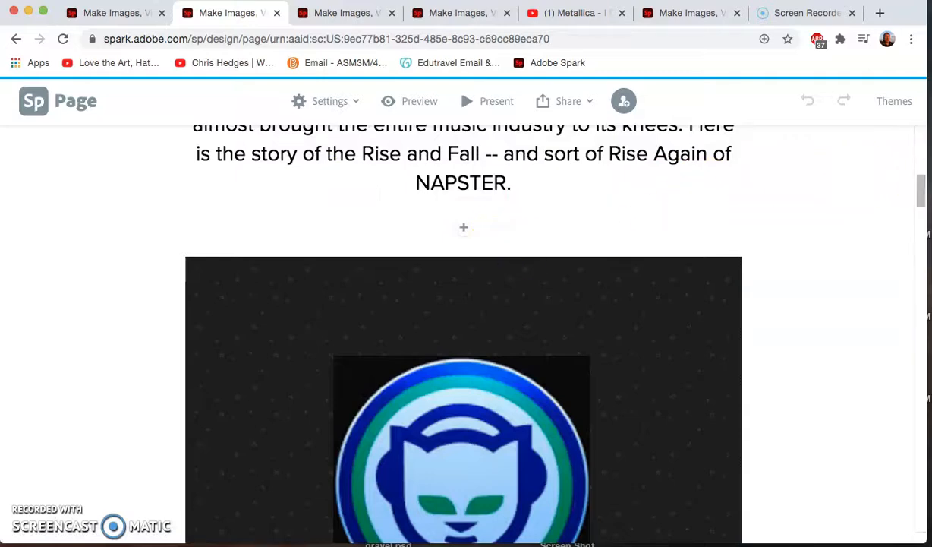
- Insert a photo grid below the Part Two lawsuit heading and search the free photos for "vinyl records"
drag(922, 191, 920, 321)
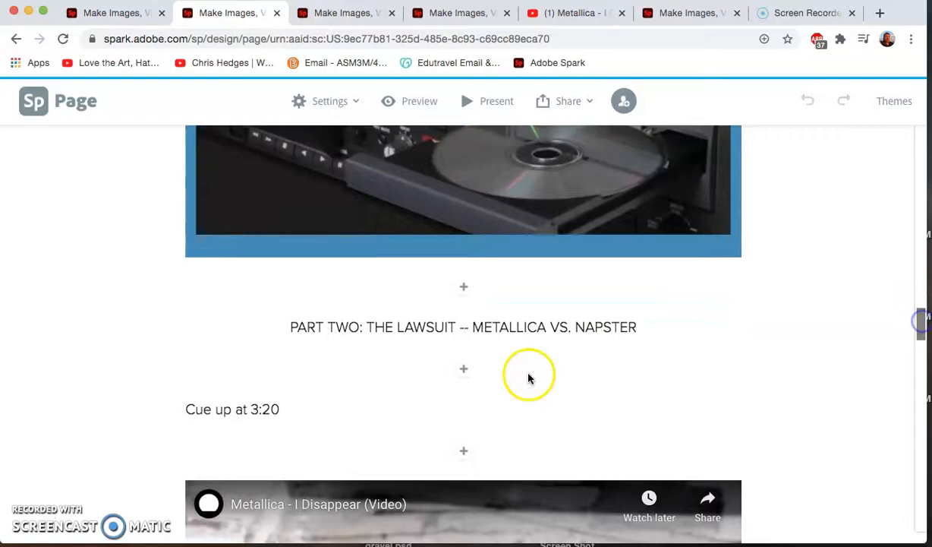
click(463, 370)
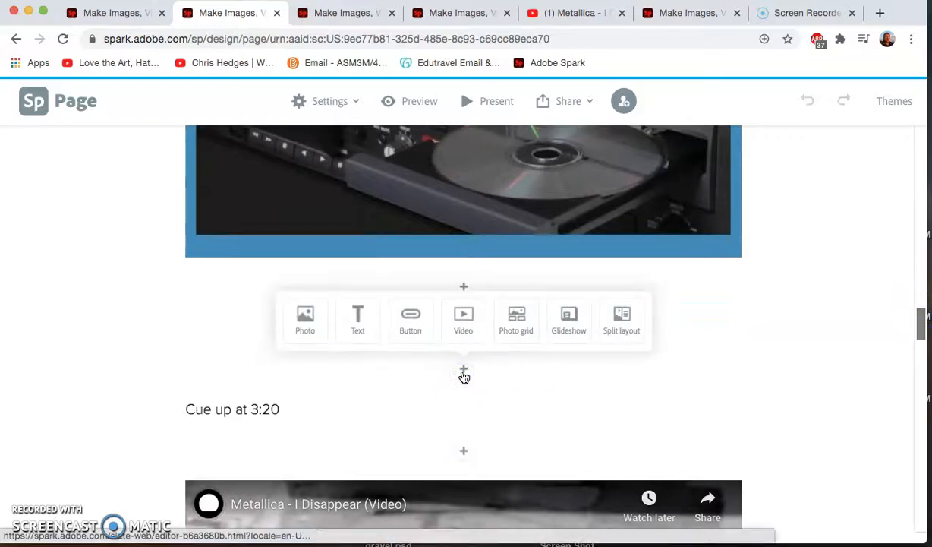
click(463, 372)
click(519, 317)
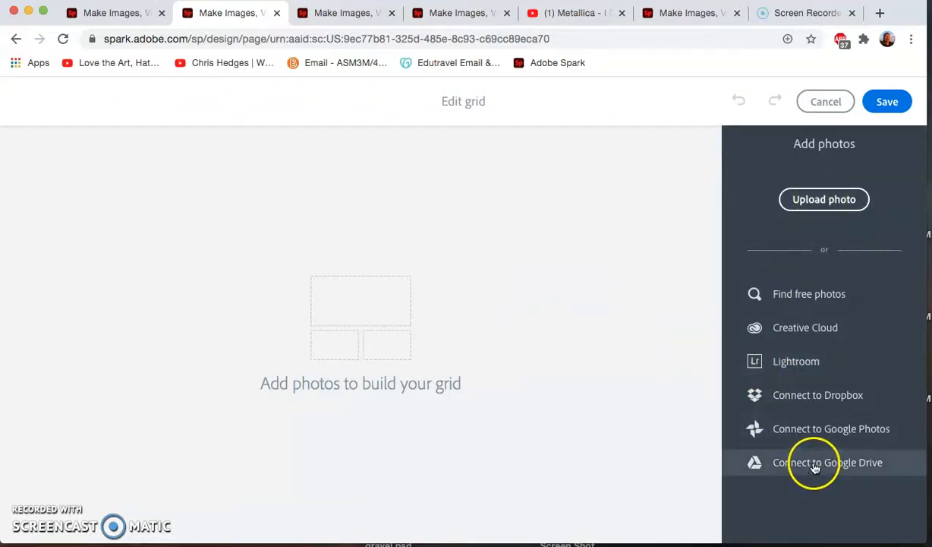
click(782, 293)
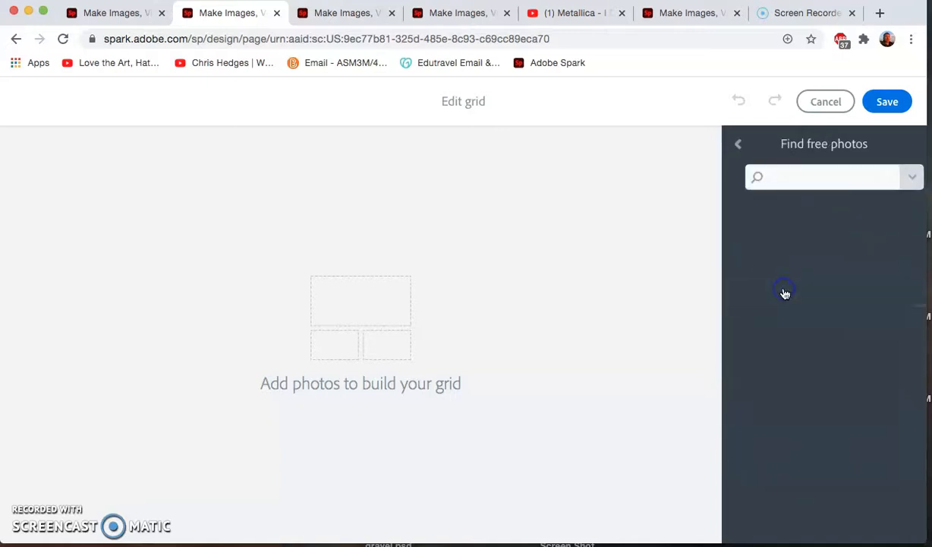
click(826, 178)
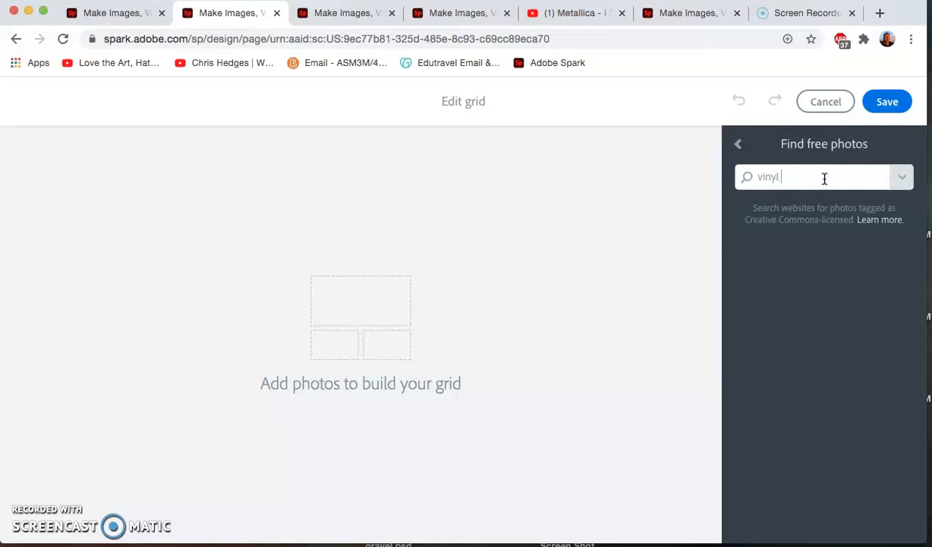
key(Return)
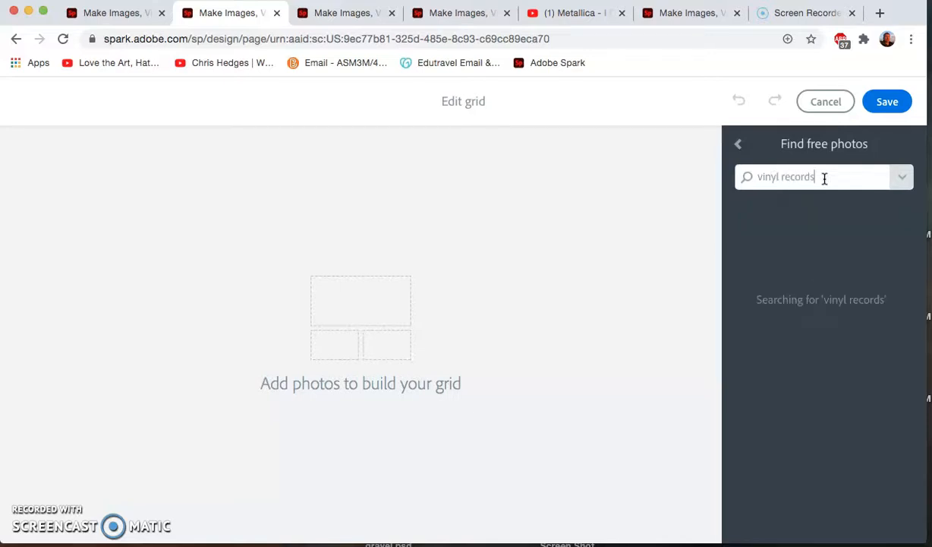
- Add four photos to the grid: the record crate beside the lamp, the red-lit turntable close-up, the wooden record player and the white turntable
drag(920, 262, 926, 375)
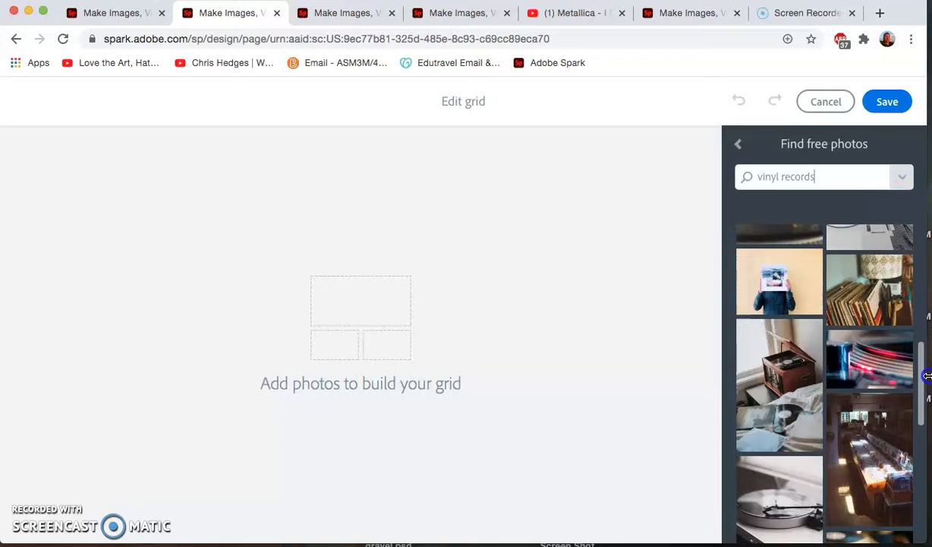
click(878, 283)
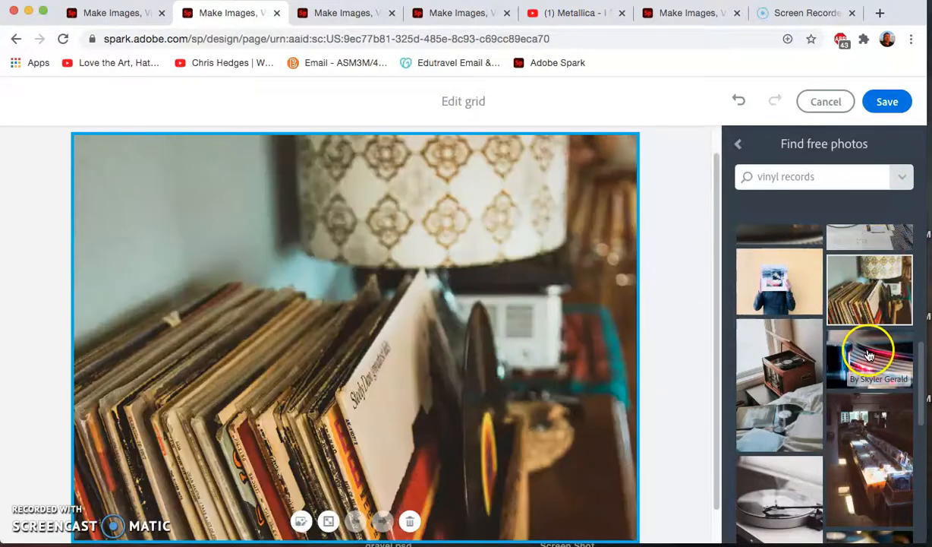
click(869, 354)
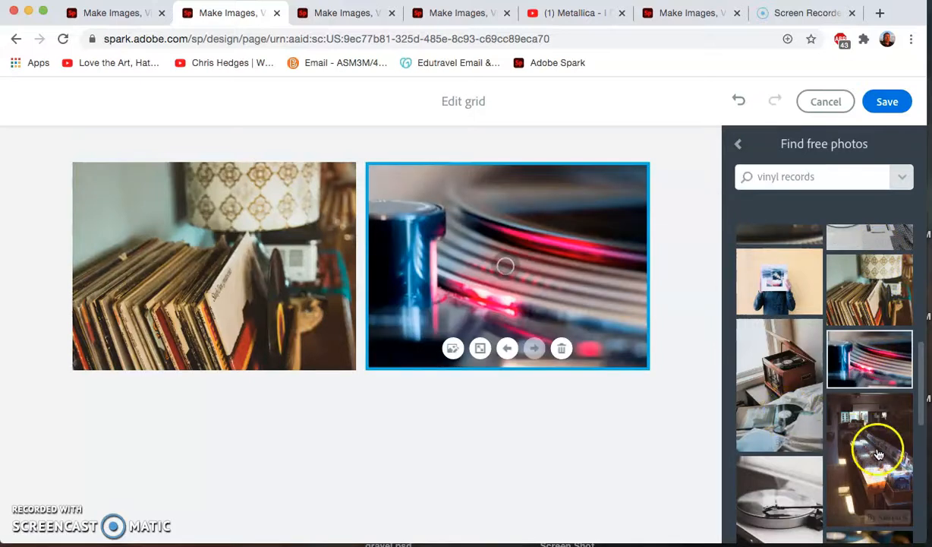
click(754, 381)
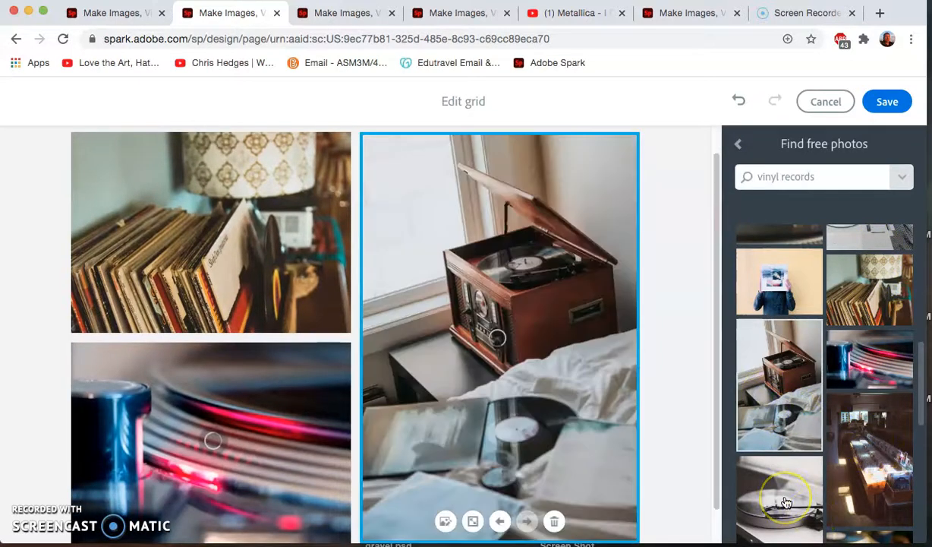
click(787, 502)
- Add the hand-on-turntable, record cover wall and scattered coloured-label records photos to the grid, and save it
drag(923, 364, 925, 422)
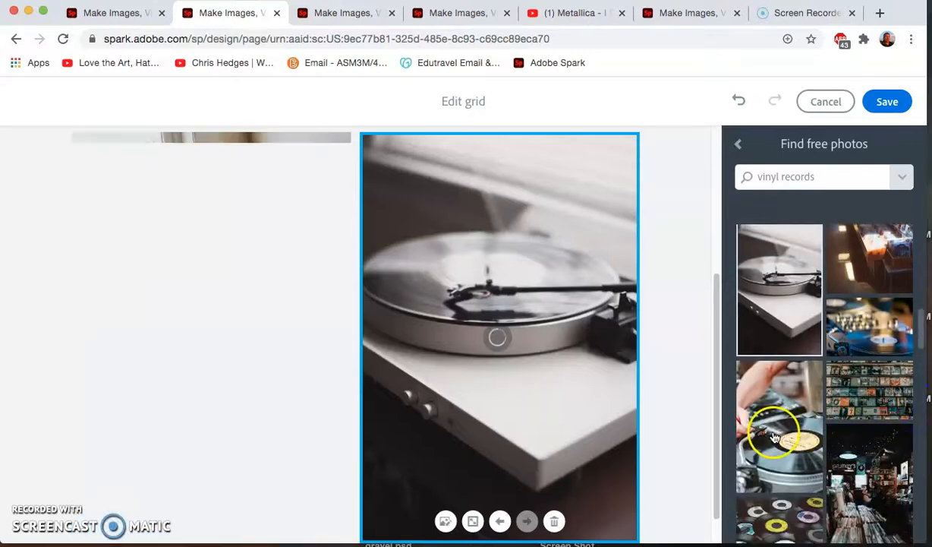
click(775, 437)
click(854, 388)
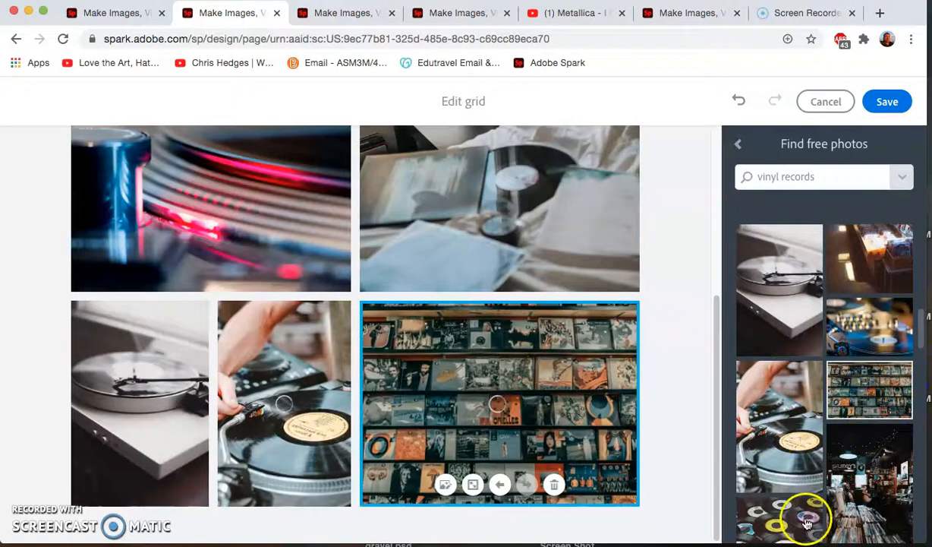
click(806, 522)
click(866, 490)
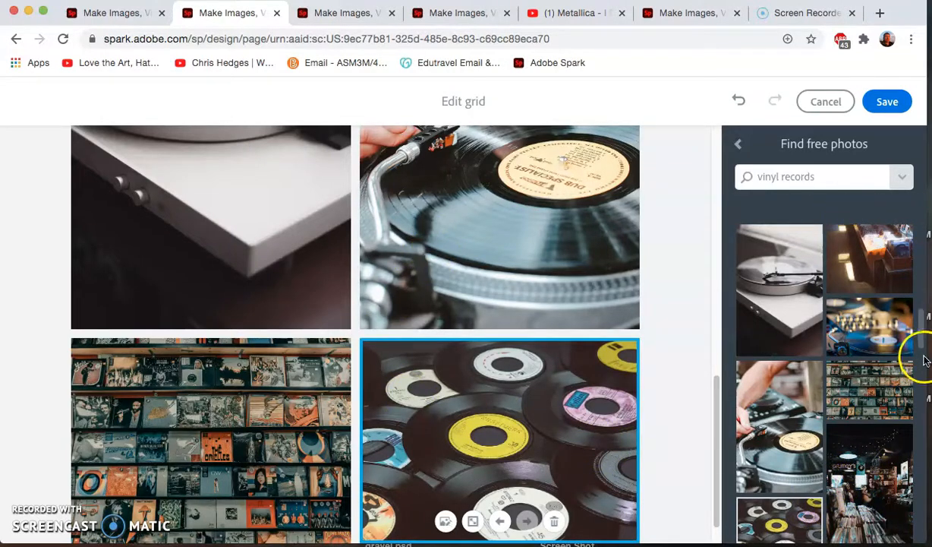
click(886, 101)
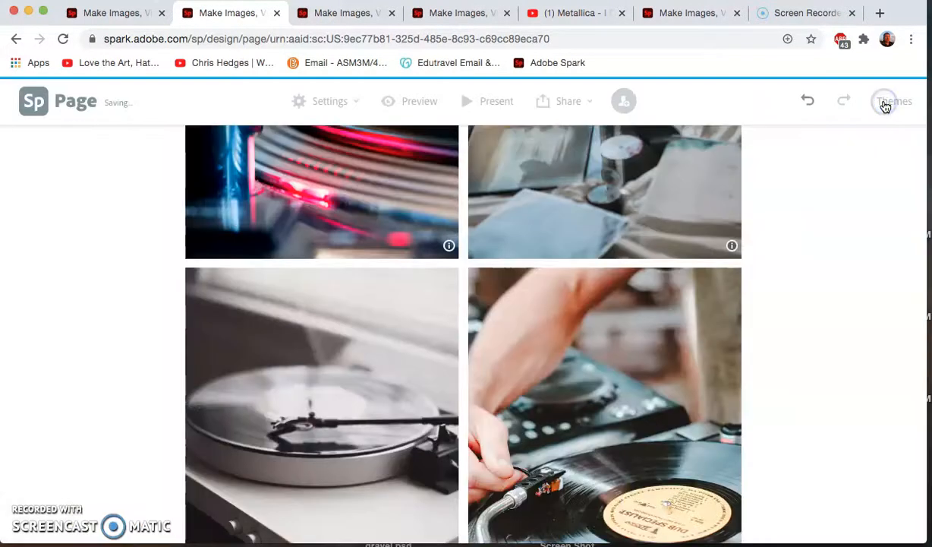
- Preview the page, look through the first three grid photos enlarged, and exit the preview to the editor
drag(921, 322, 918, 298)
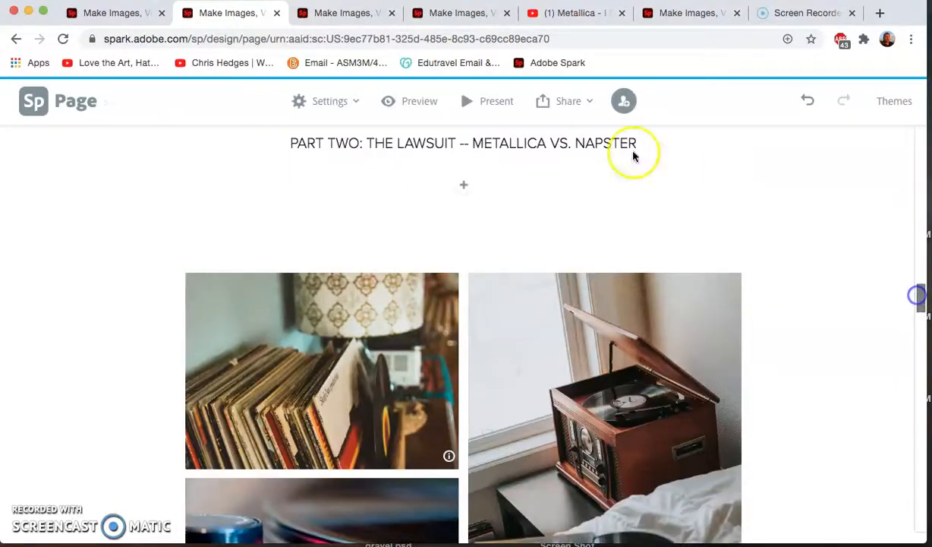
click(418, 112)
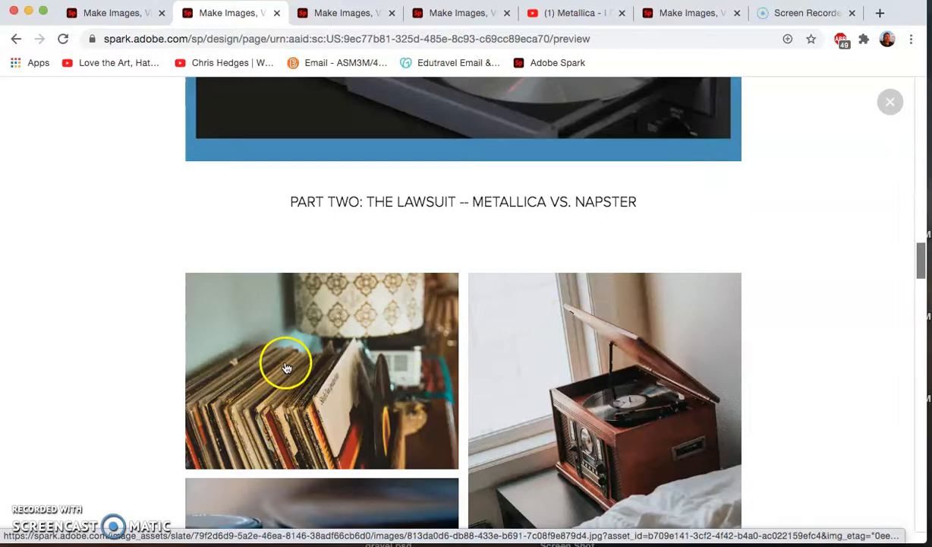
click(286, 367)
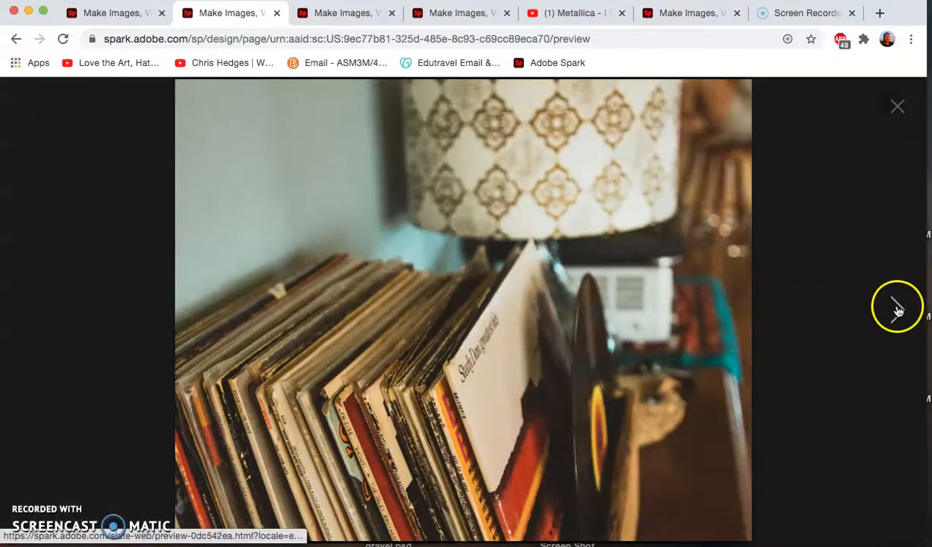
click(897, 310)
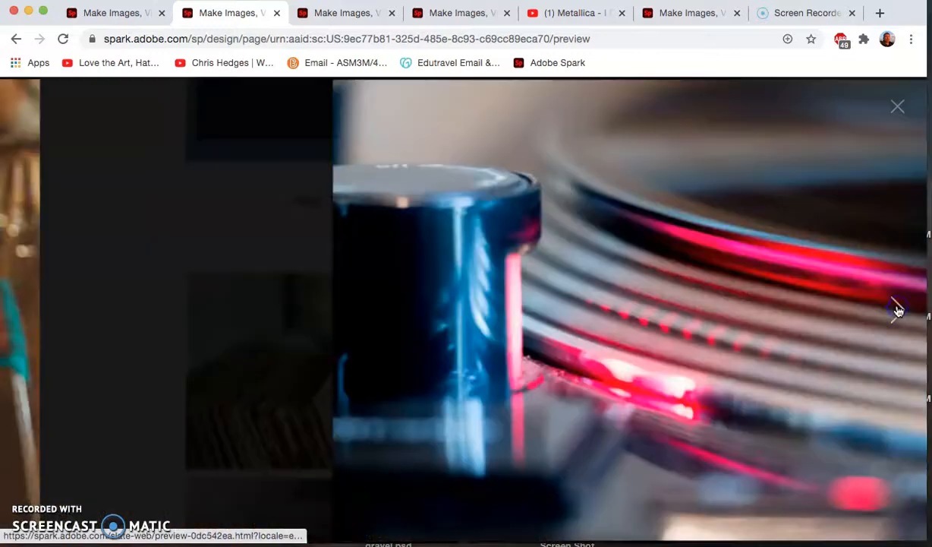
click(896, 309)
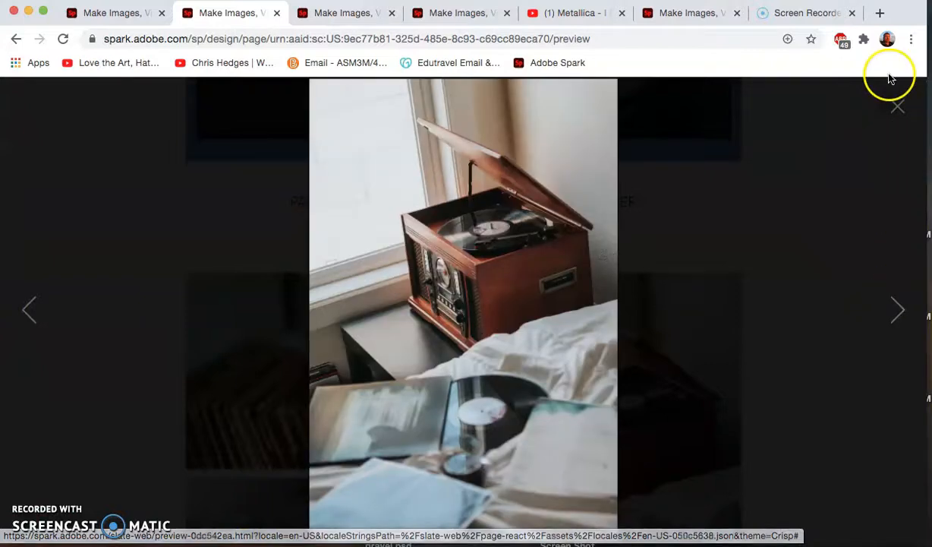
click(896, 105)
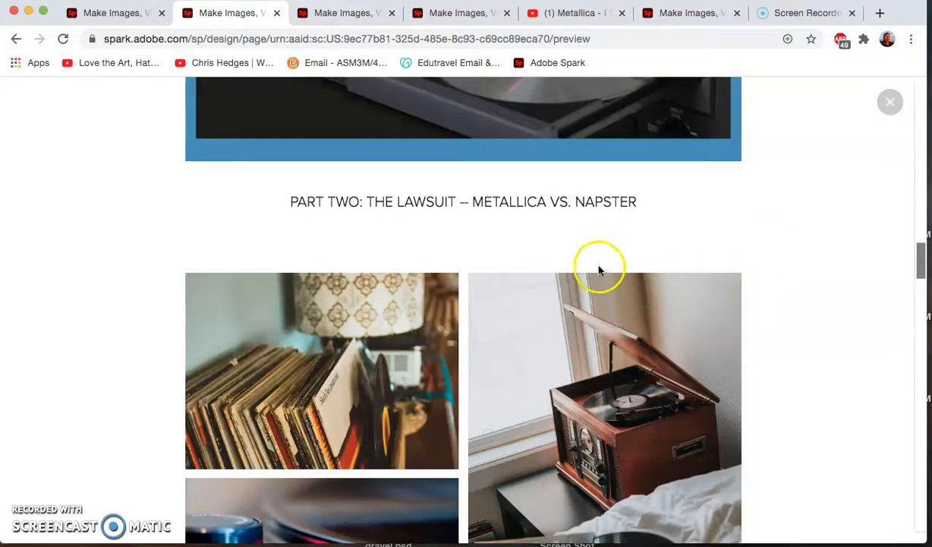
drag(922, 261, 903, 119)
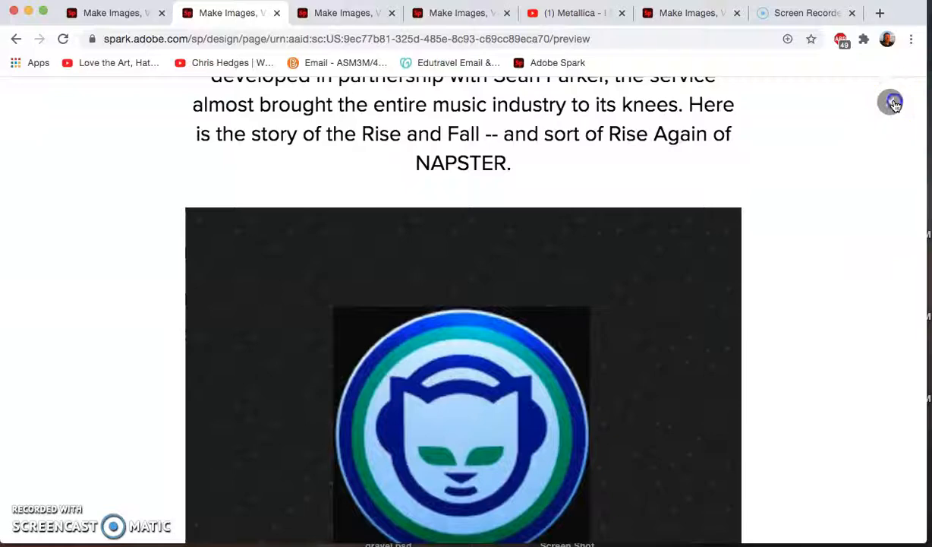
click(889, 101)
- Insert a video block between the vinyl photo grid and the "Cue up at 3:20" text
drag(918, 295, 918, 367)
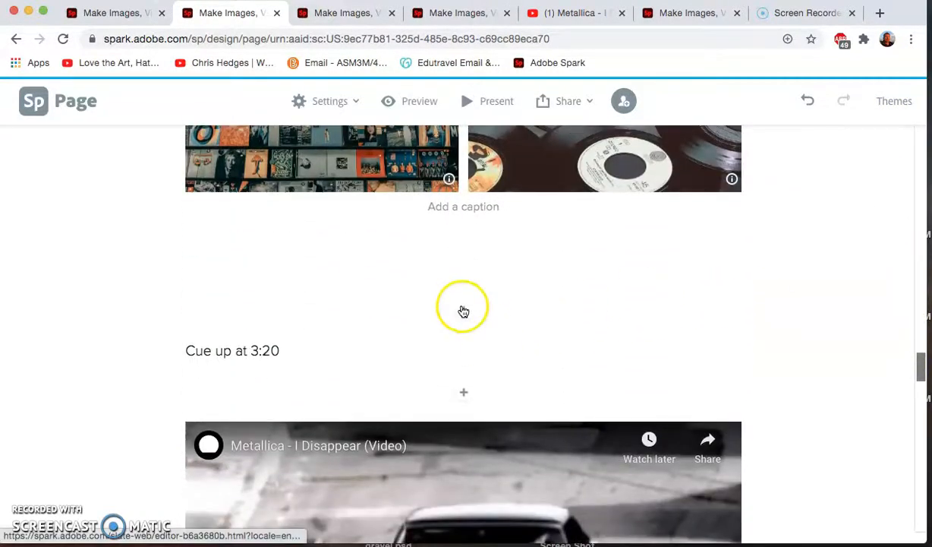
click(463, 309)
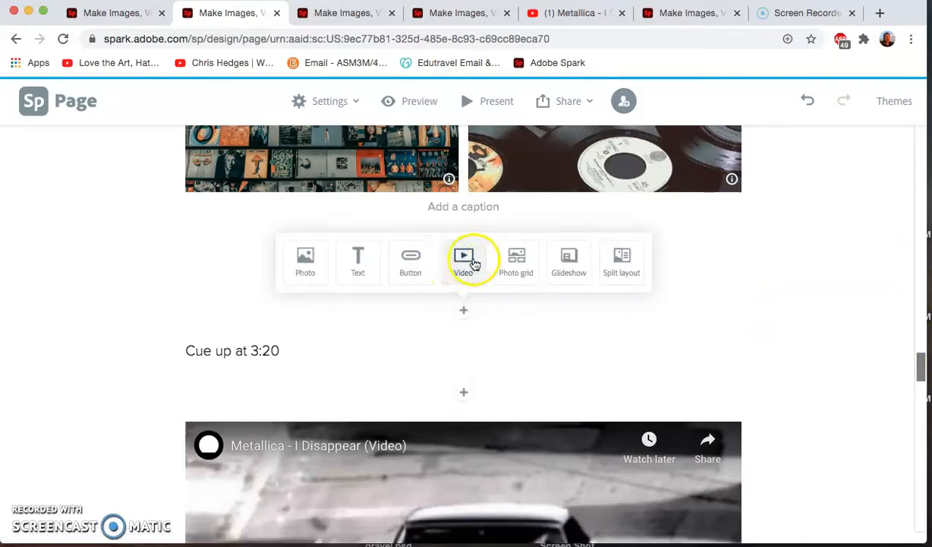
click(465, 261)
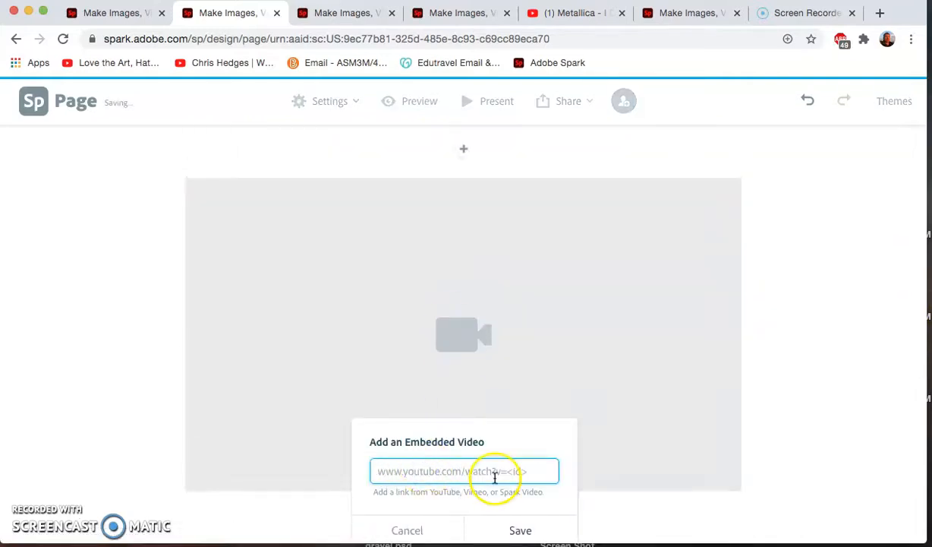
- Copy the YouTube link of "Metallica - I Disappear (Video)" and save it as the embedded video in the new block
click(560, 13)
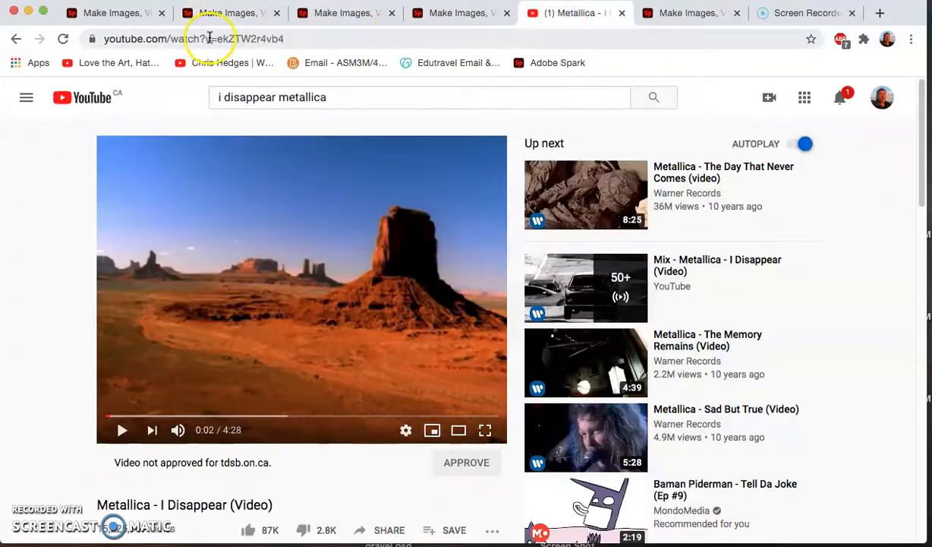
click(231, 38)
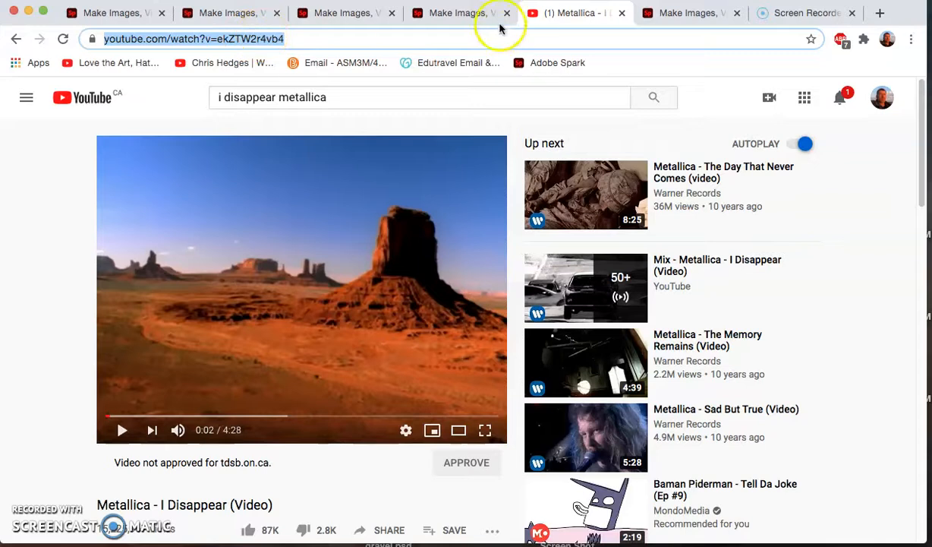
click(245, 15)
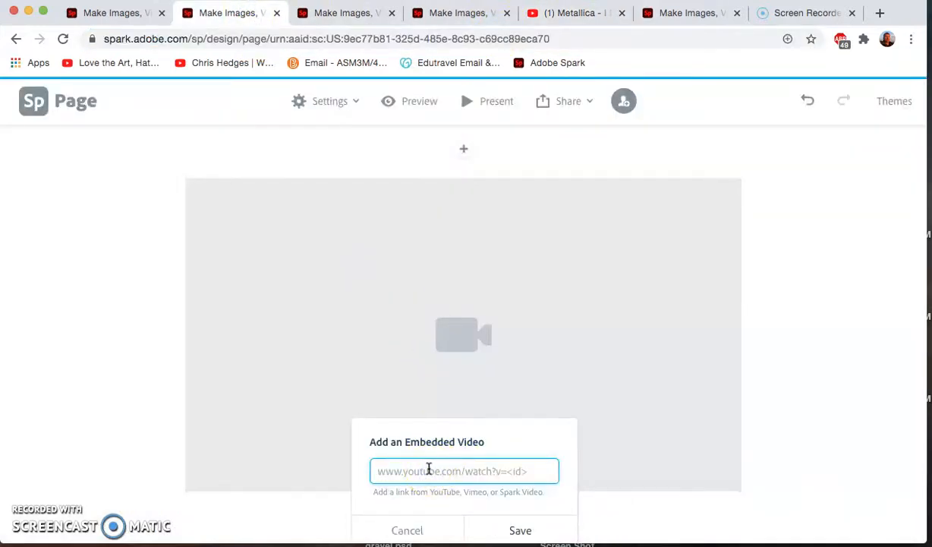
click(519, 529)
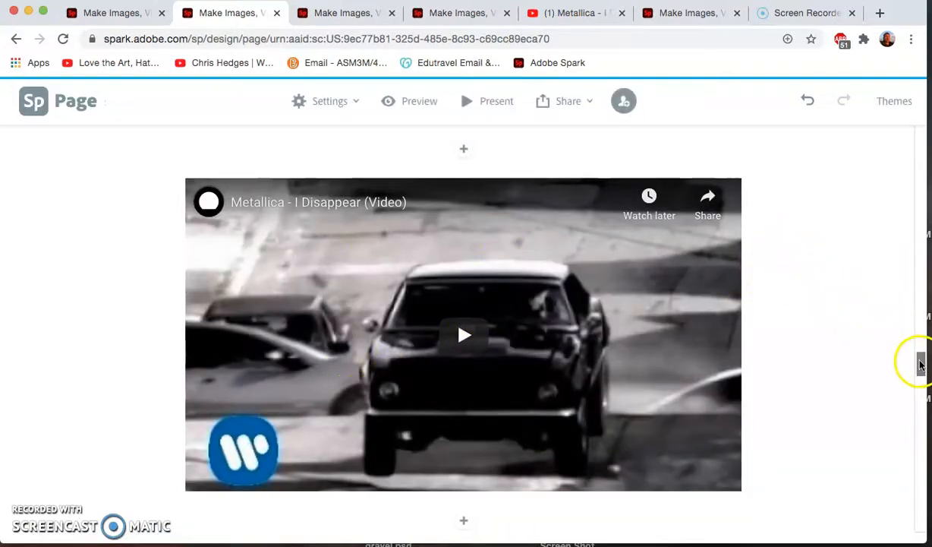
mouse_move(921, 365)
mouse_down()
mouse_move(922, 349)
mouse_move(921, 368)
mouse_up()
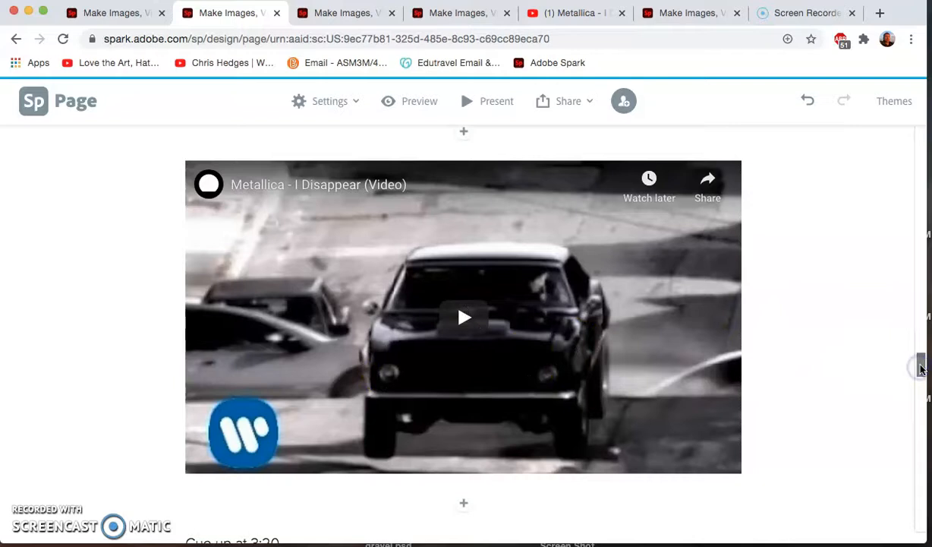
drag(922, 367, 922, 373)
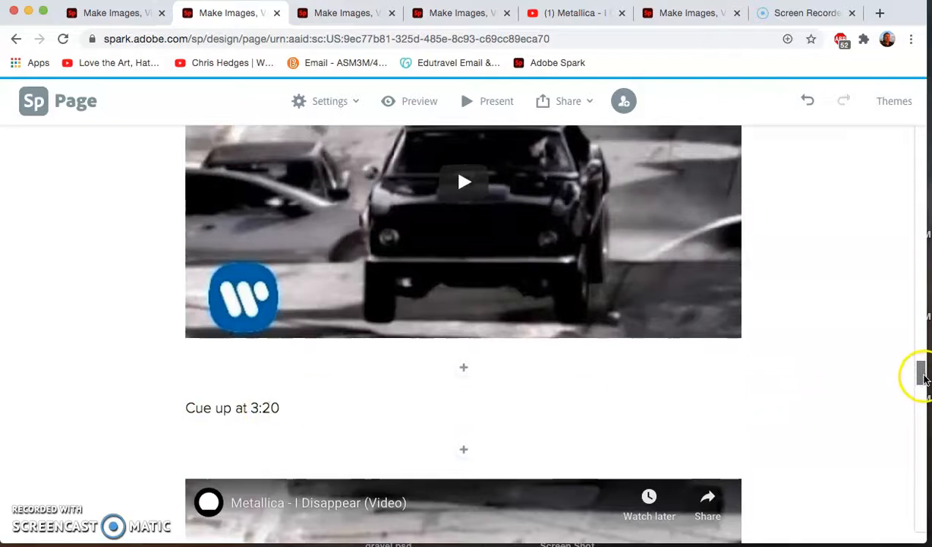
- Open the Spark video project with the clip of the man in a suit and copy its published shareable link
mouse_move(923, 382)
mouse_down()
mouse_move(921, 391)
mouse_move(924, 370)
mouse_move(922, 381)
mouse_up()
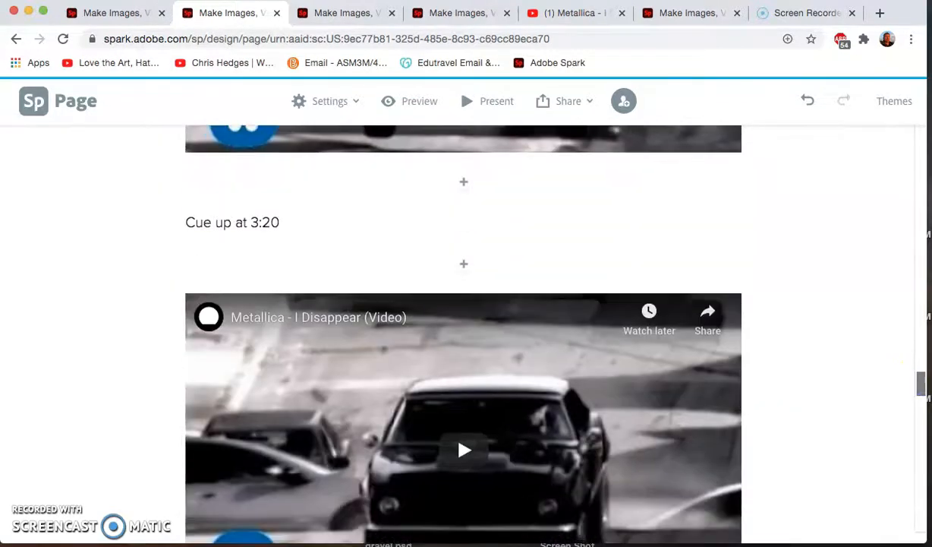
click(459, 13)
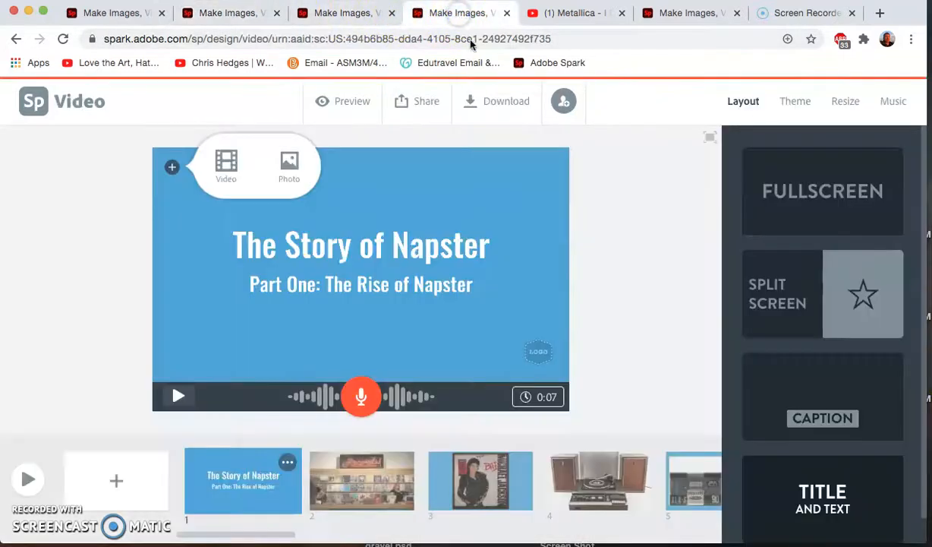
click(661, 13)
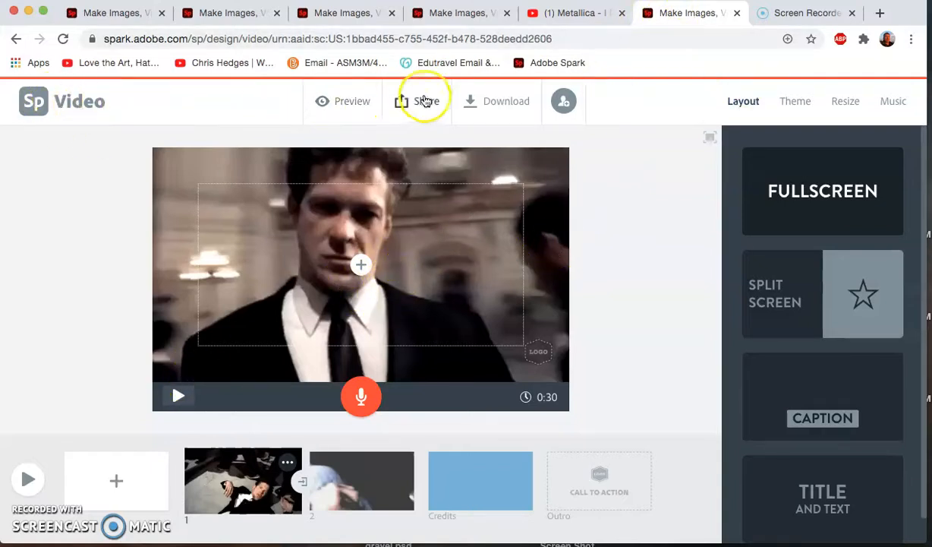
click(425, 102)
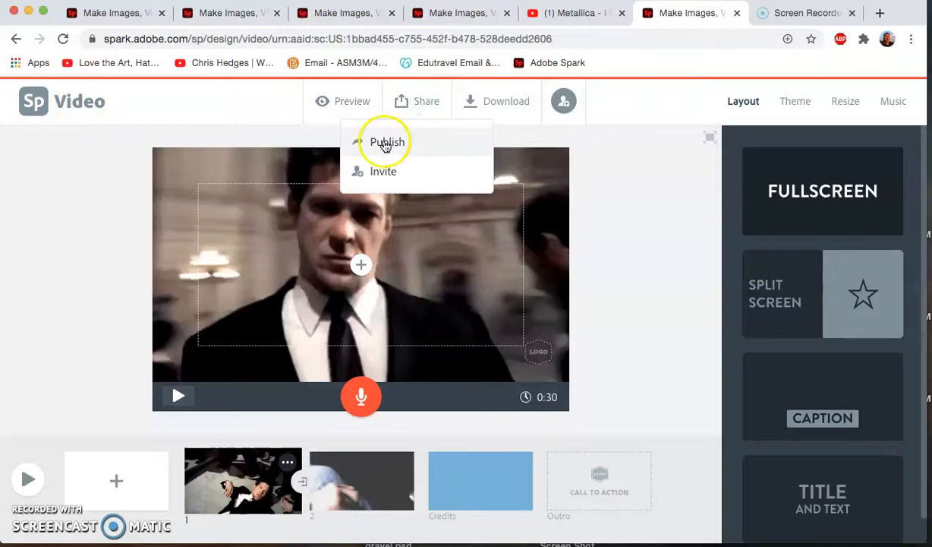
click(385, 141)
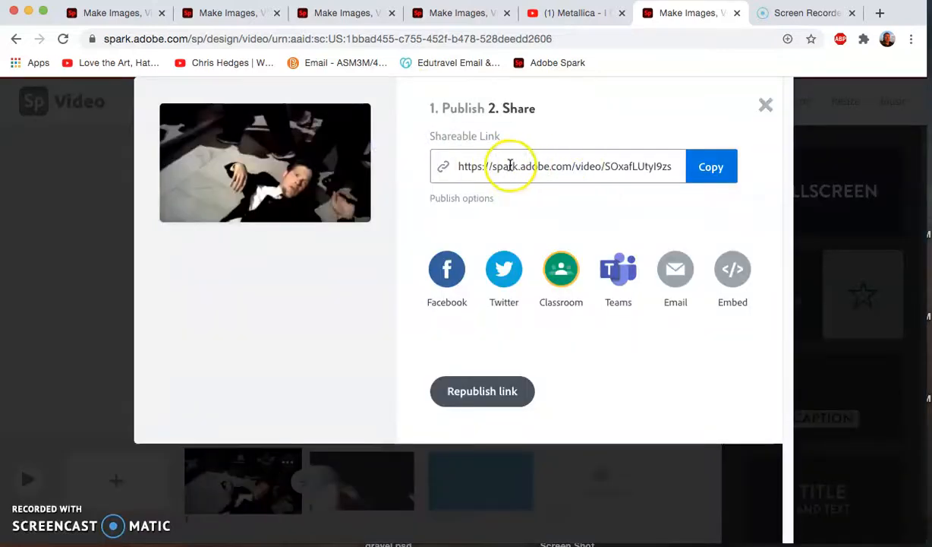
click(721, 171)
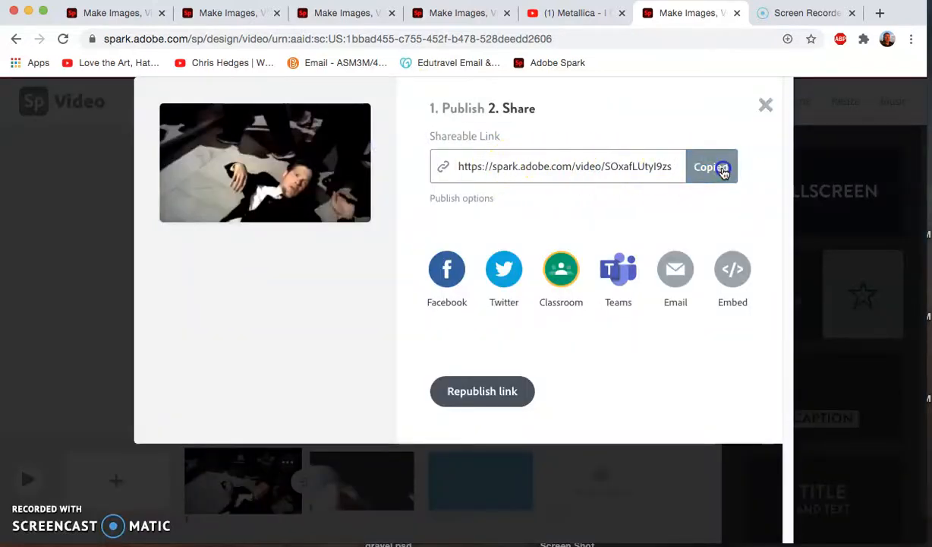
- Insert a video block directly below the page's "Cue up at 3:20" text and save the copied Spark video link in it
click(228, 12)
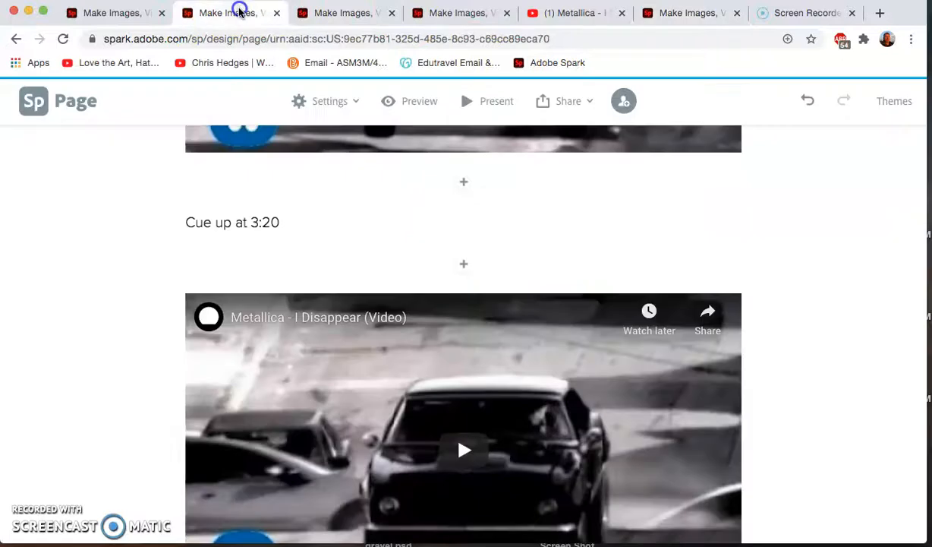
click(463, 264)
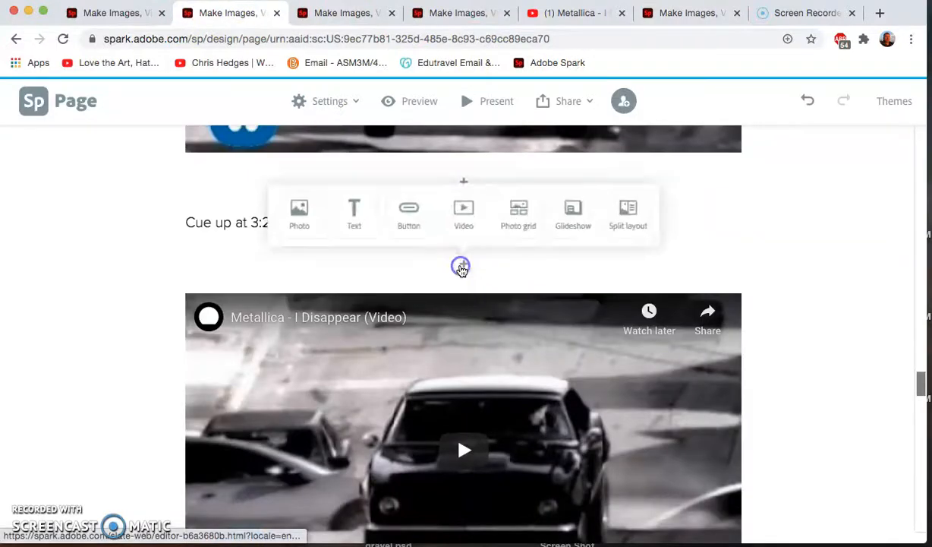
click(462, 216)
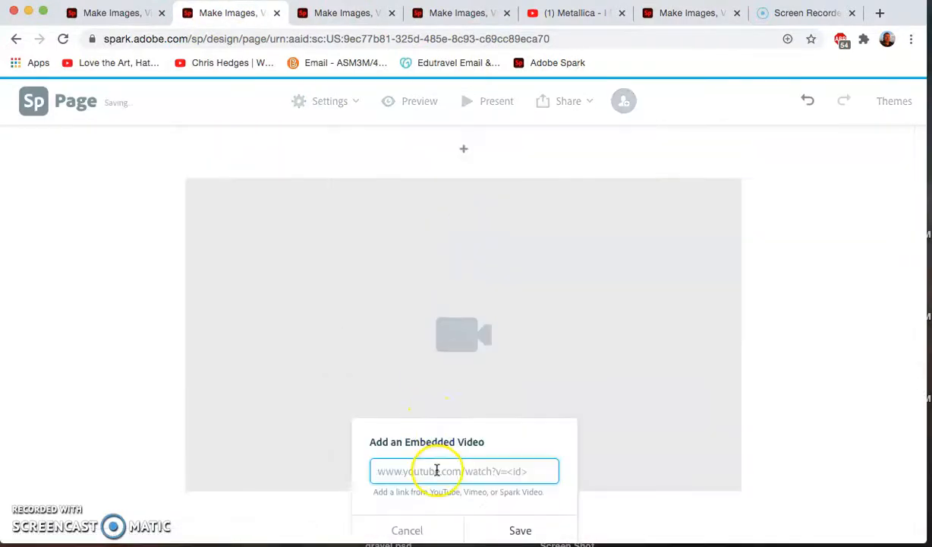
key(super+v)
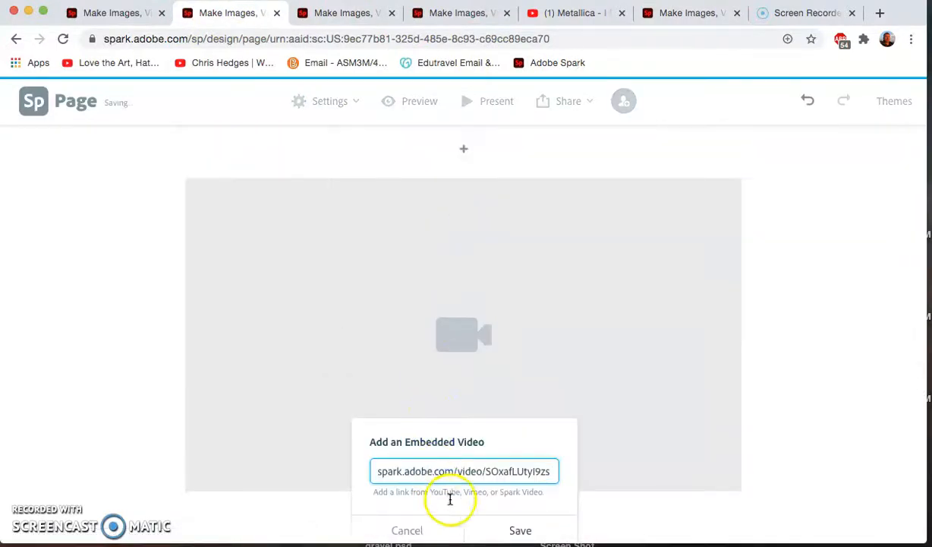
click(531, 530)
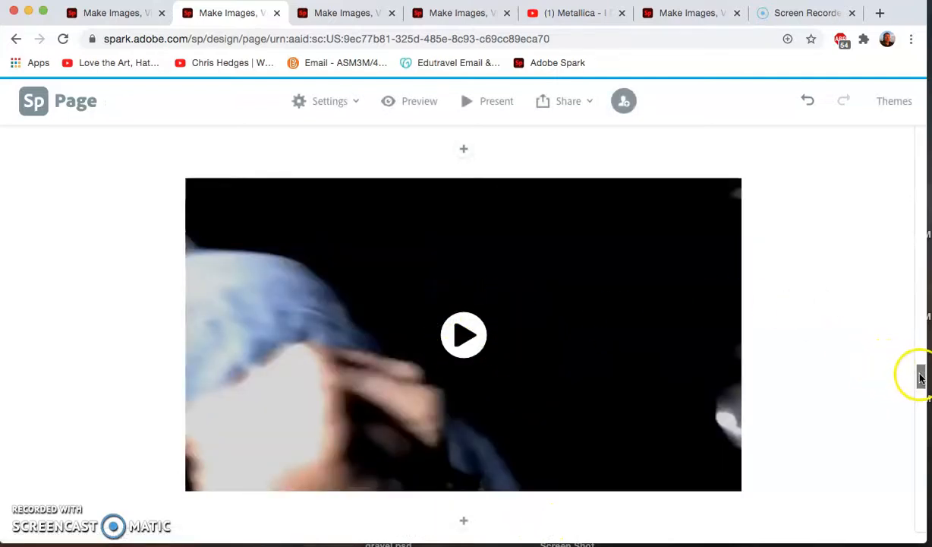
- Review the embedded CD-player video on the page, then its "The Story of Napster" source project and sharing options
drag(920, 379, 906, 258)
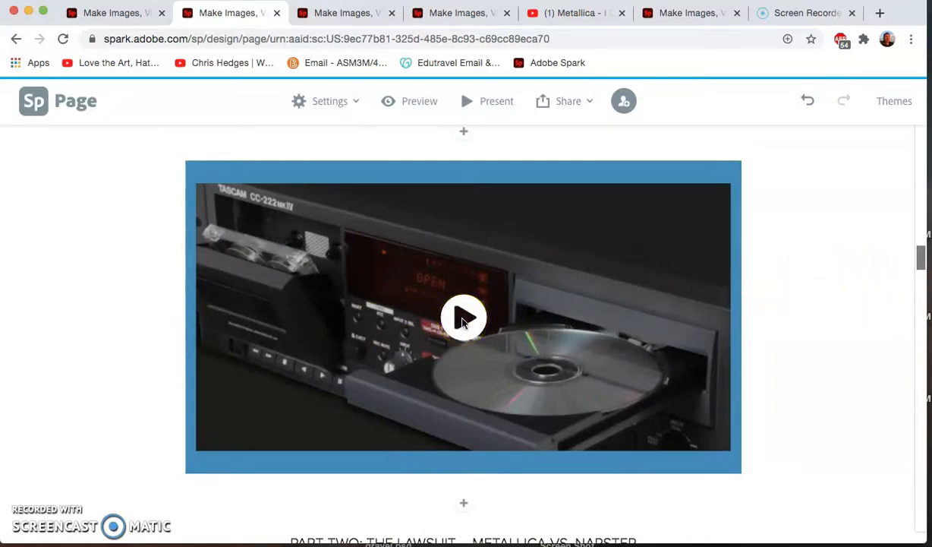
click(454, 13)
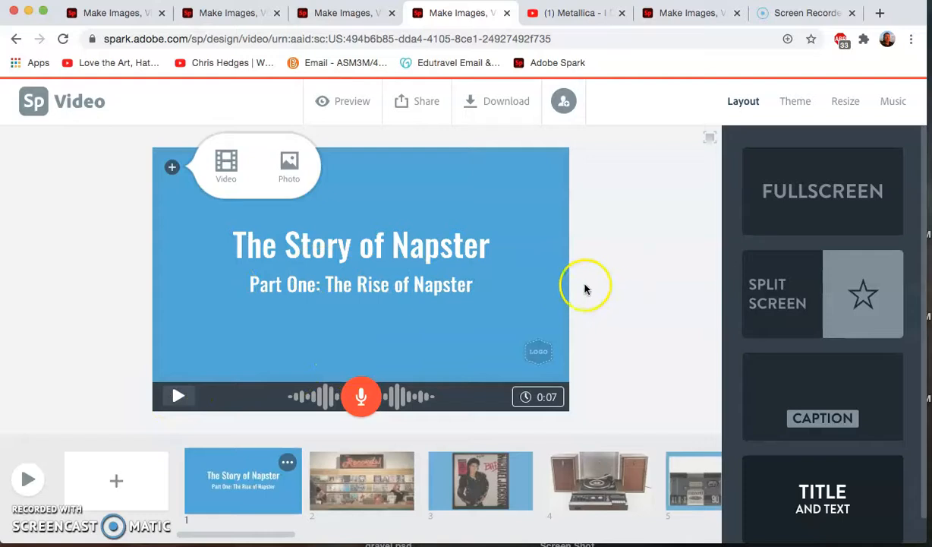
click(628, 281)
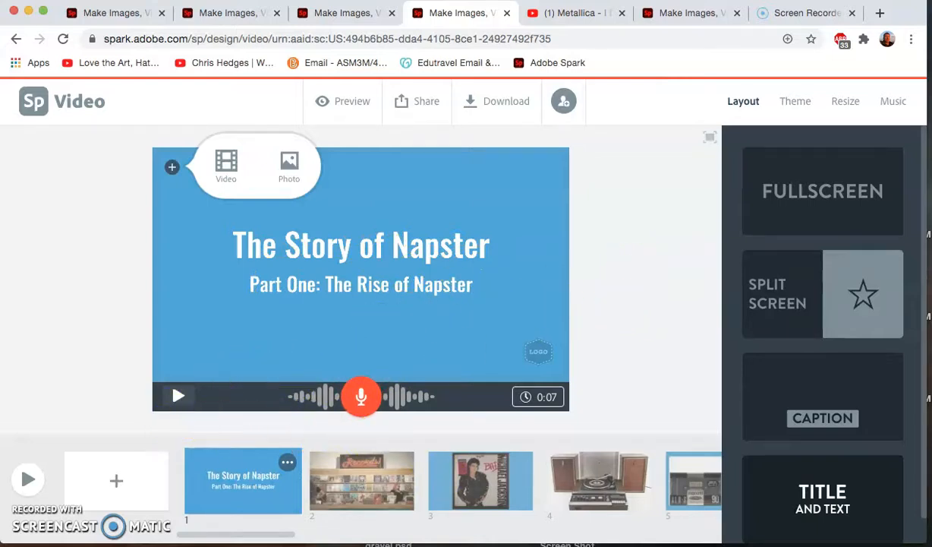
drag(277, 533, 228, 533)
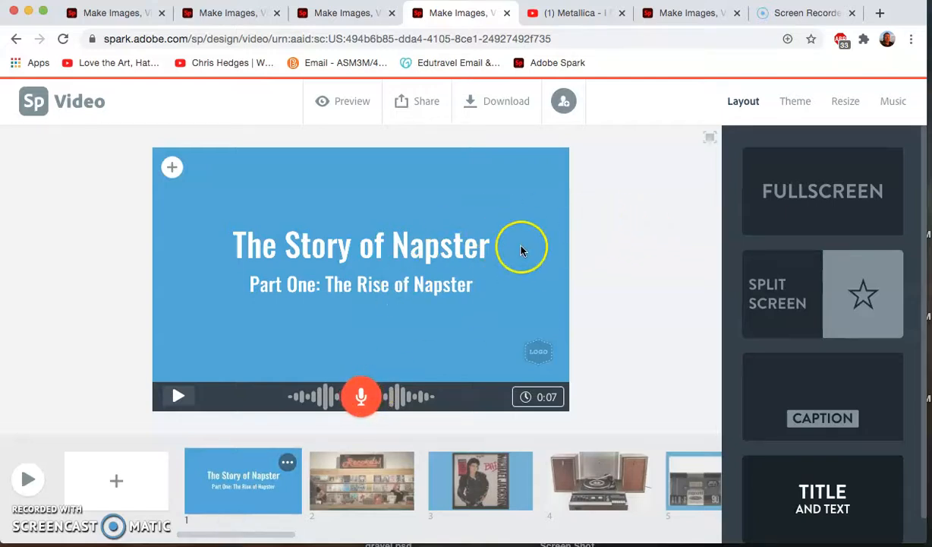
click(419, 99)
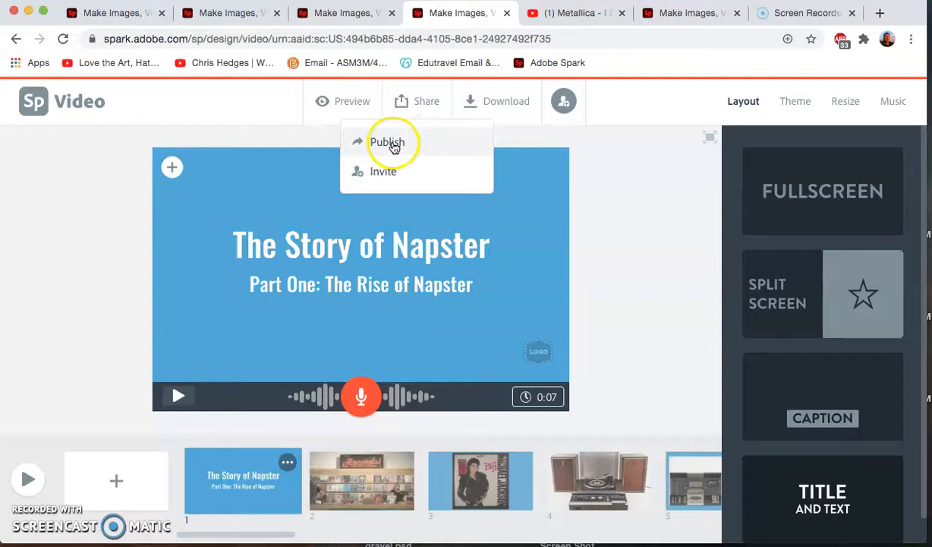
- Return to the page, view the block types available above the CD-player video, and go back to the cover title
click(244, 23)
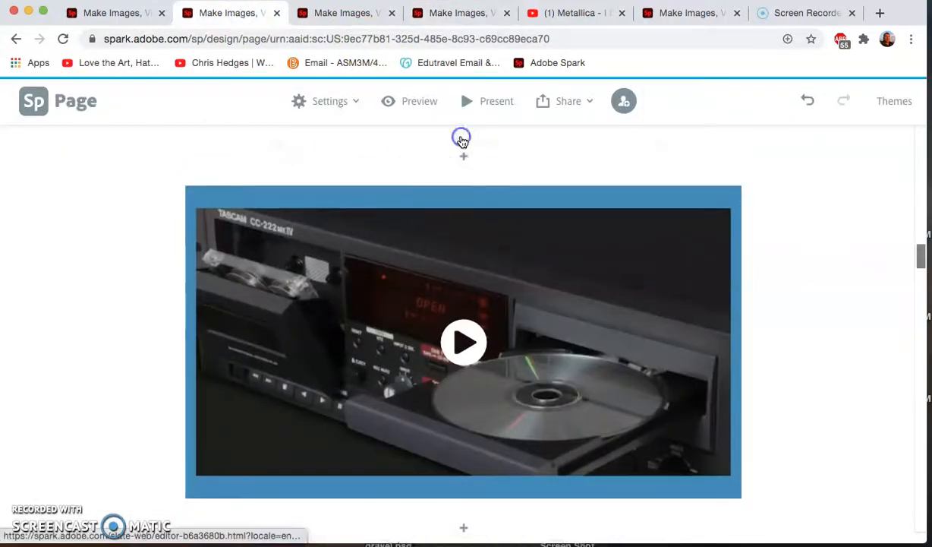
click(462, 139)
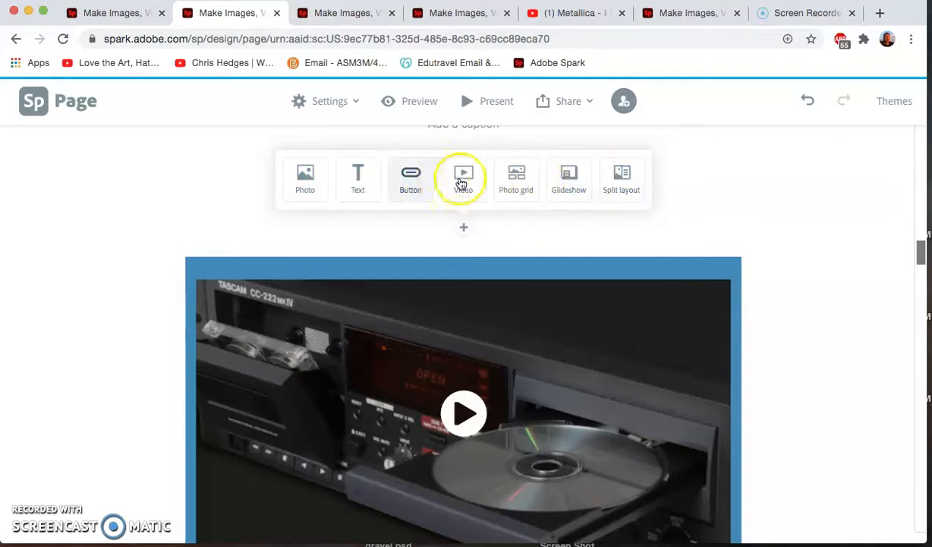
click(747, 184)
drag(921, 254, 922, 142)
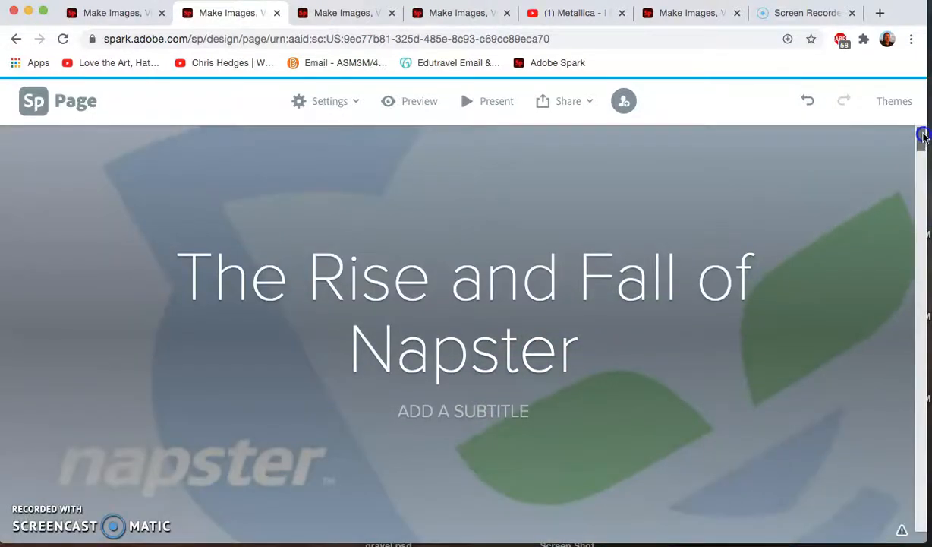